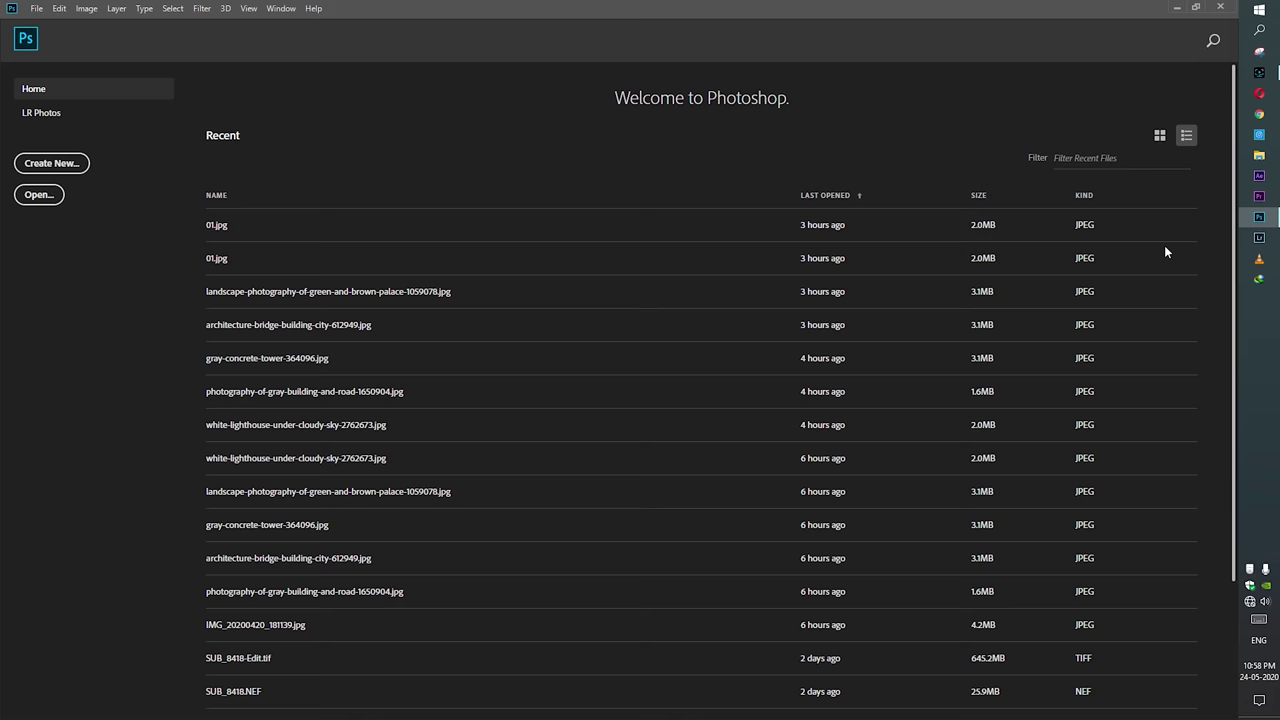
- Open the lighthouse photo 01 from the Desktop, fit it to the view and show it in full-screen mode
{"action": "left_click", "coordinate": [38, 195]}
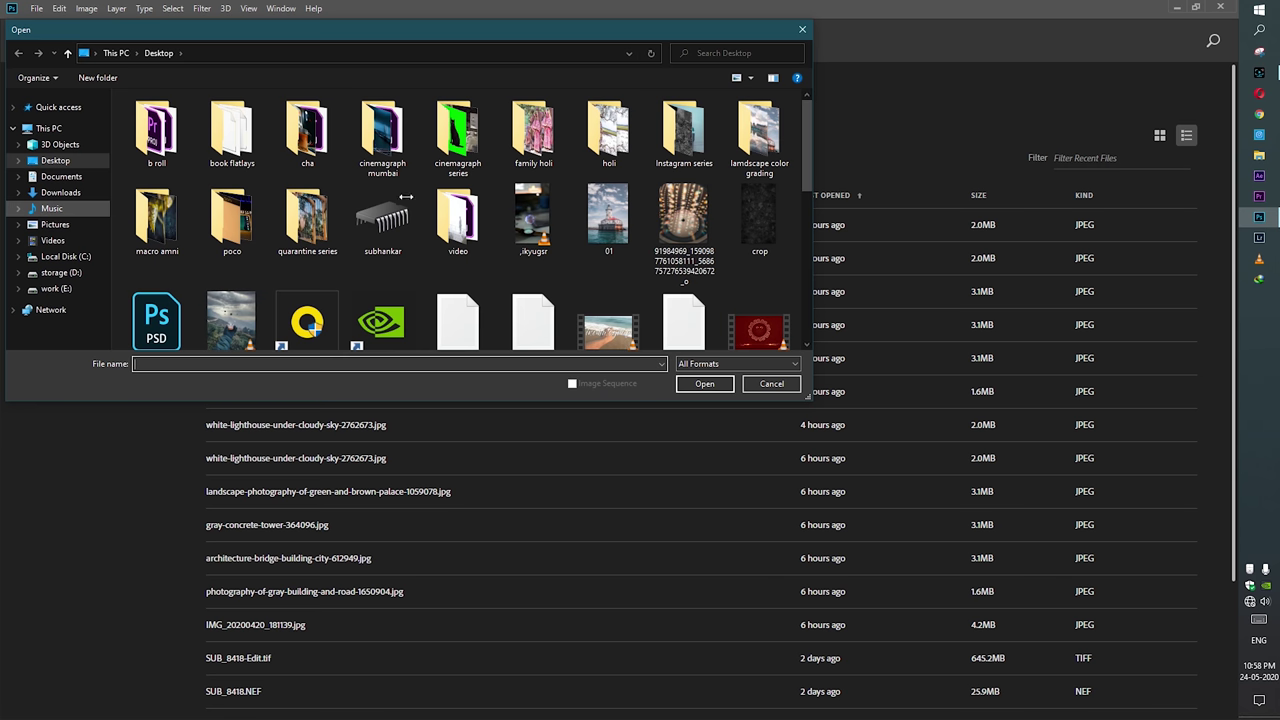
{"action": "double_click", "coordinate": [607, 218]}
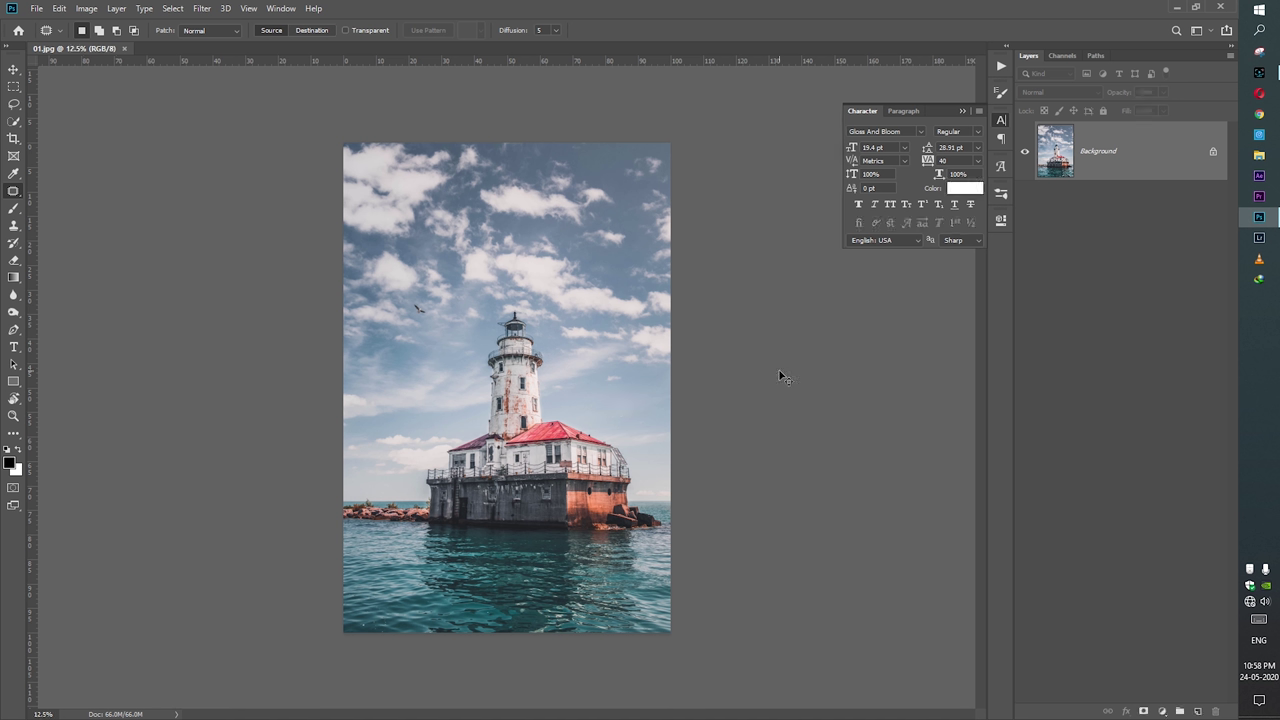
{"action": "key", "text": "ctrl+0"}
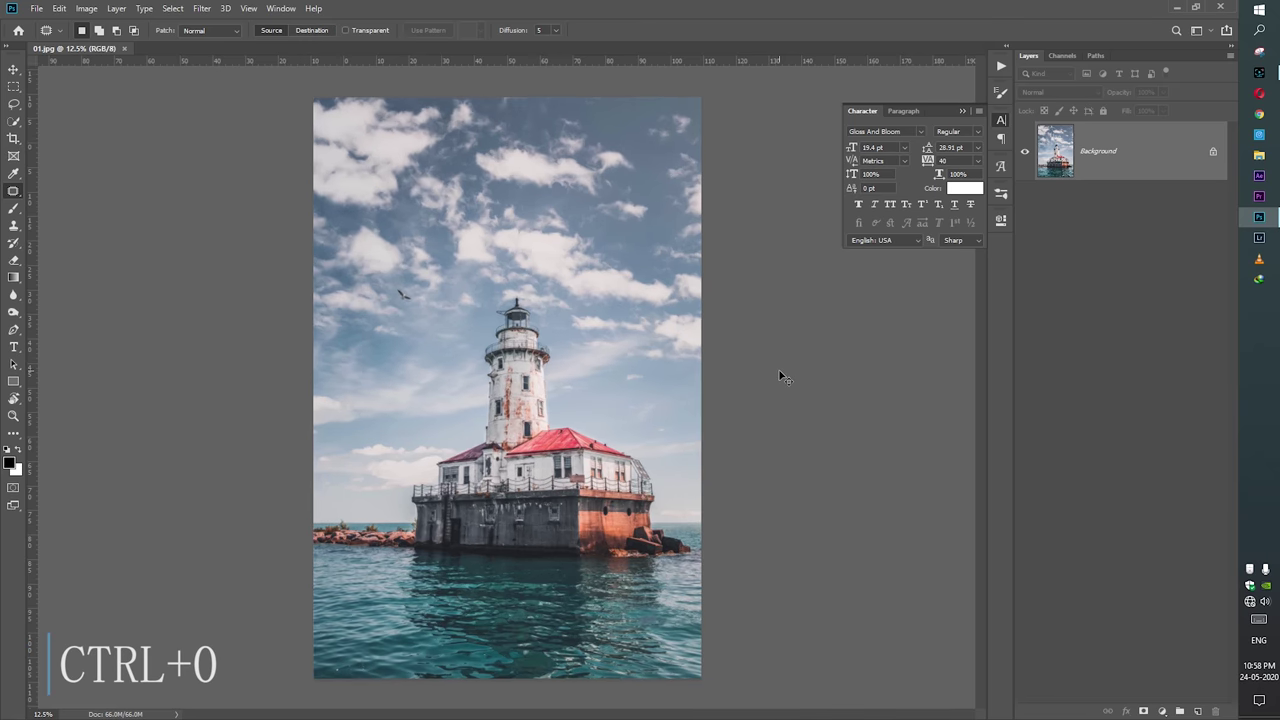
{"action": "key", "text": "f"}
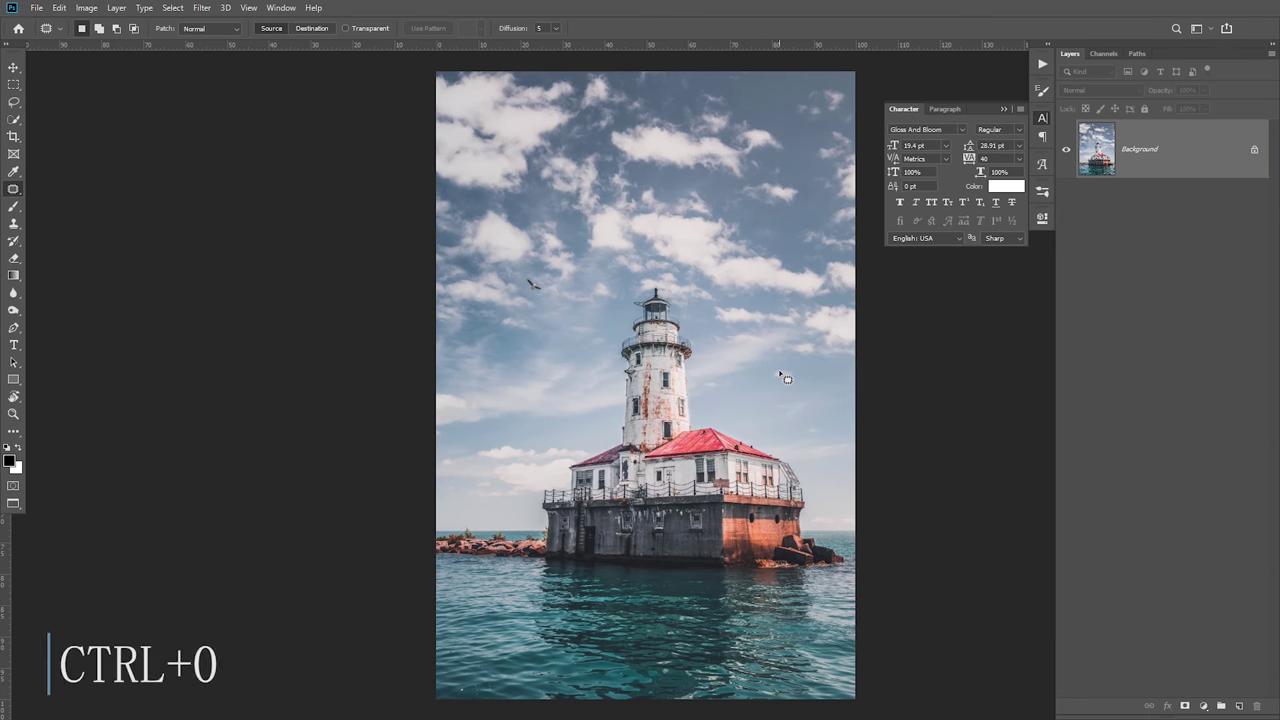
{"action": "left_click_drag", "start_coordinate": [680, 370], "coordinate": [590, 364]}
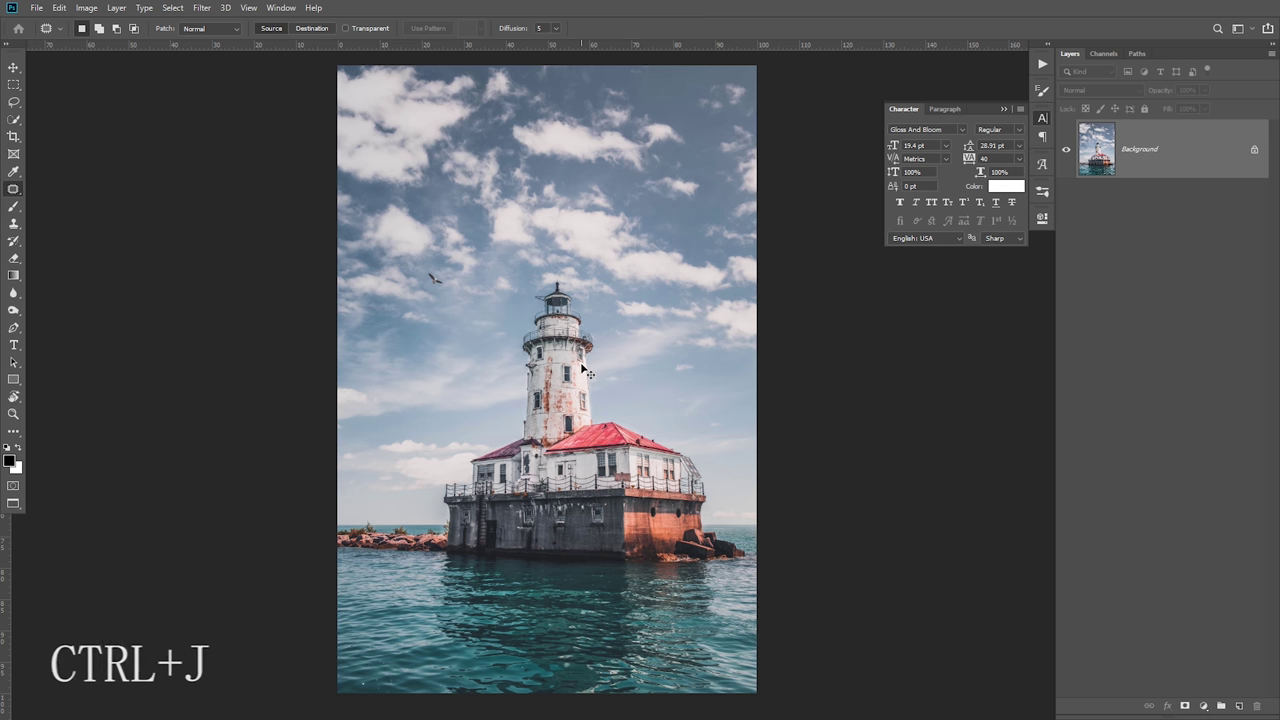
- Duplicate the Background layer and, in the Camera Raw Filter, set the copy's Temperature to +4 and Tint to -14
{"action": "key", "text": "ctrl+j"}
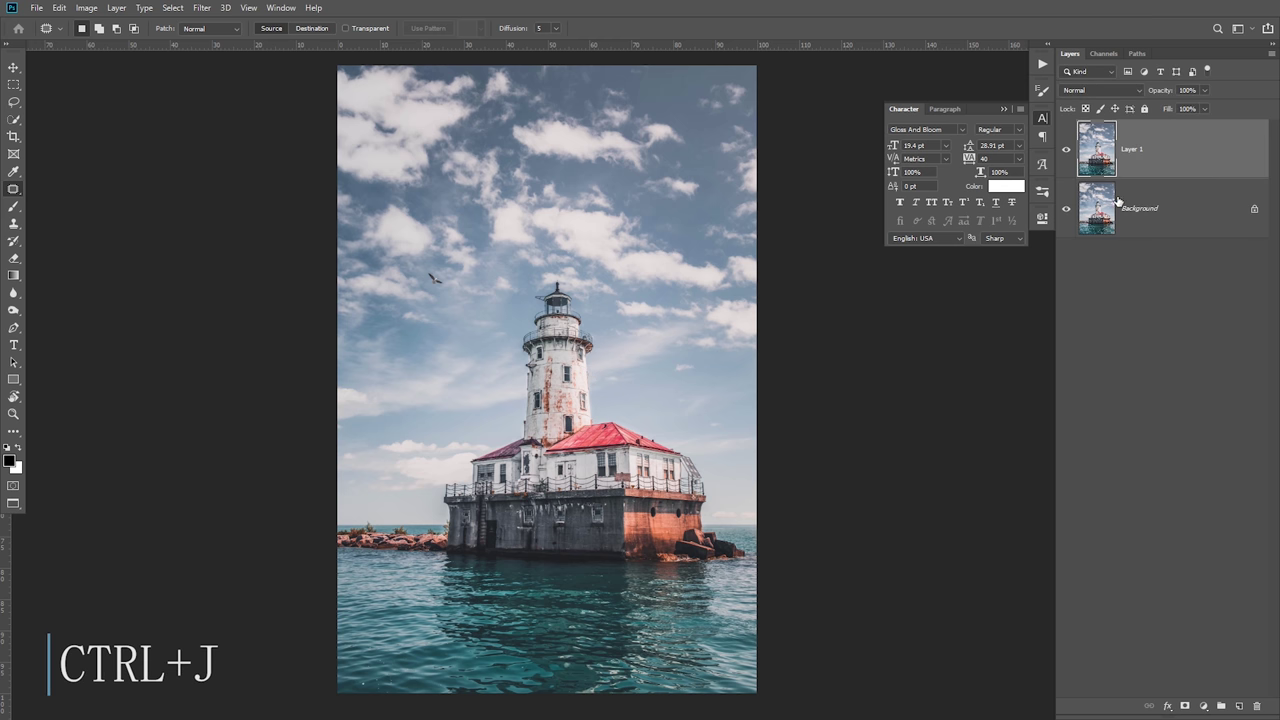
{"action": "key", "text": "ctrl+shift+a"}
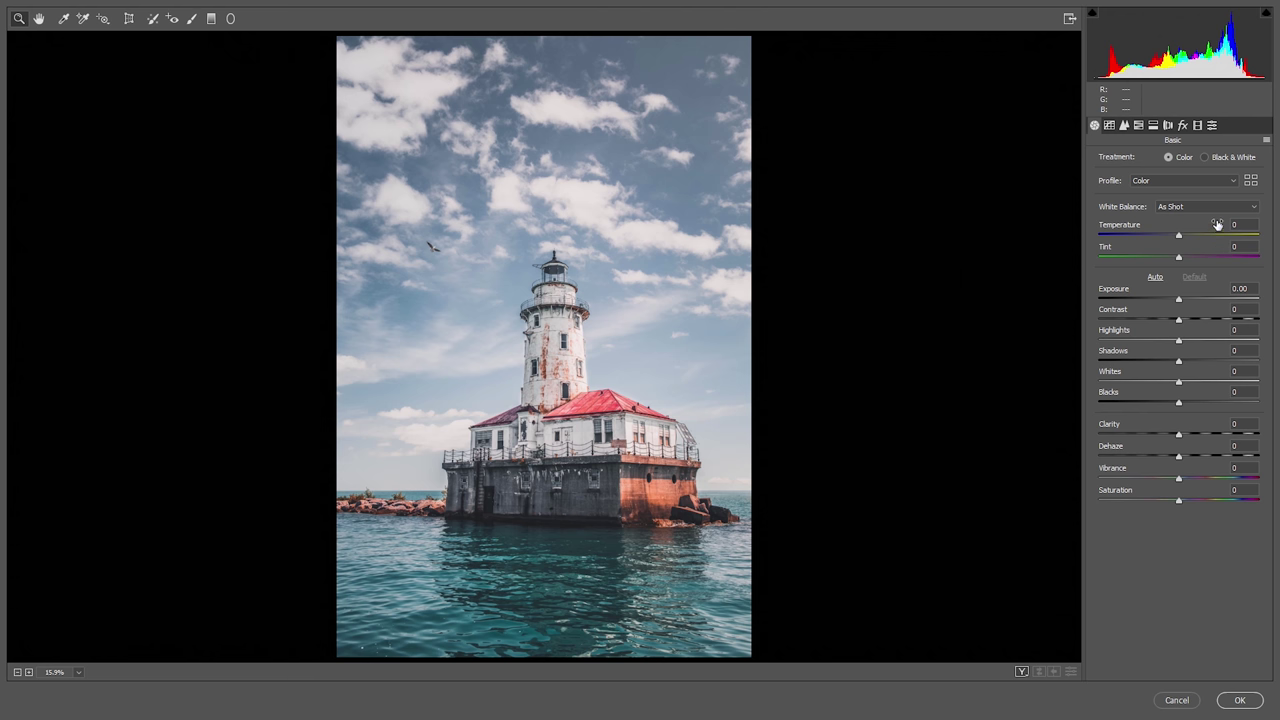
{"action": "left_click_drag", "start_coordinate": [1218, 225], "coordinate": [1220, 229]}
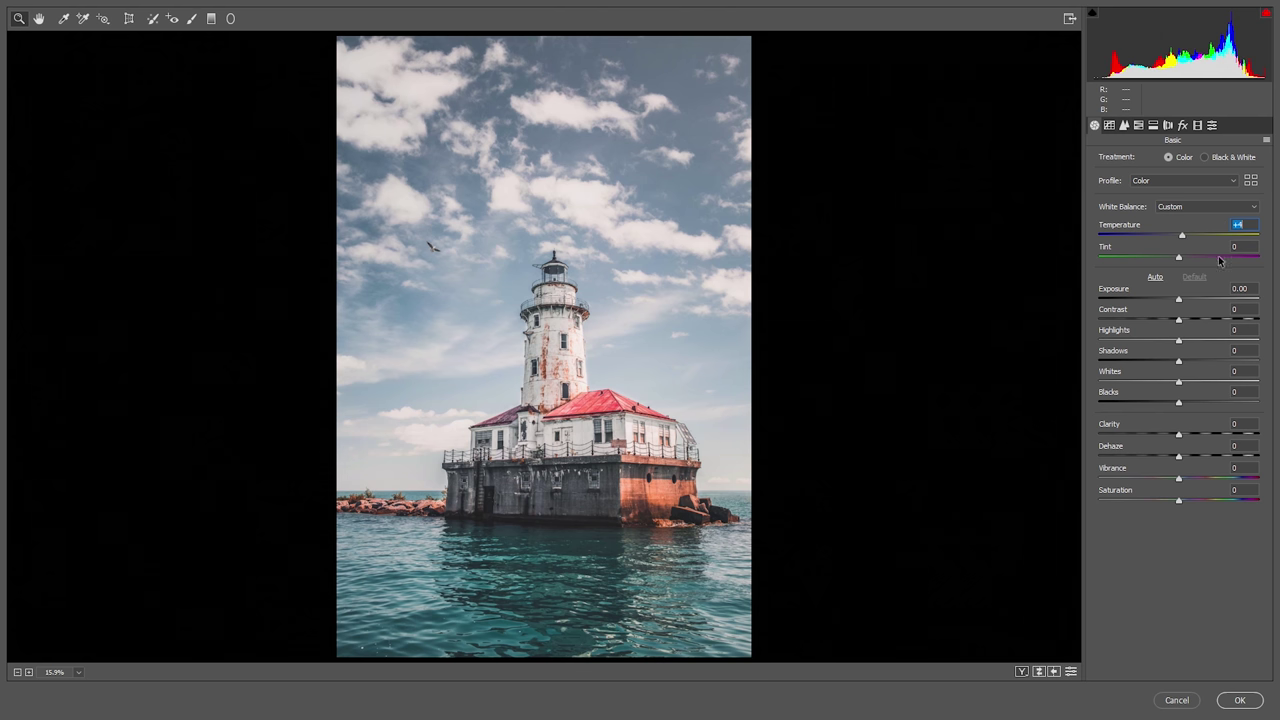
{"action": "left_click_drag", "start_coordinate": [1214, 249], "coordinate": [1204, 253]}
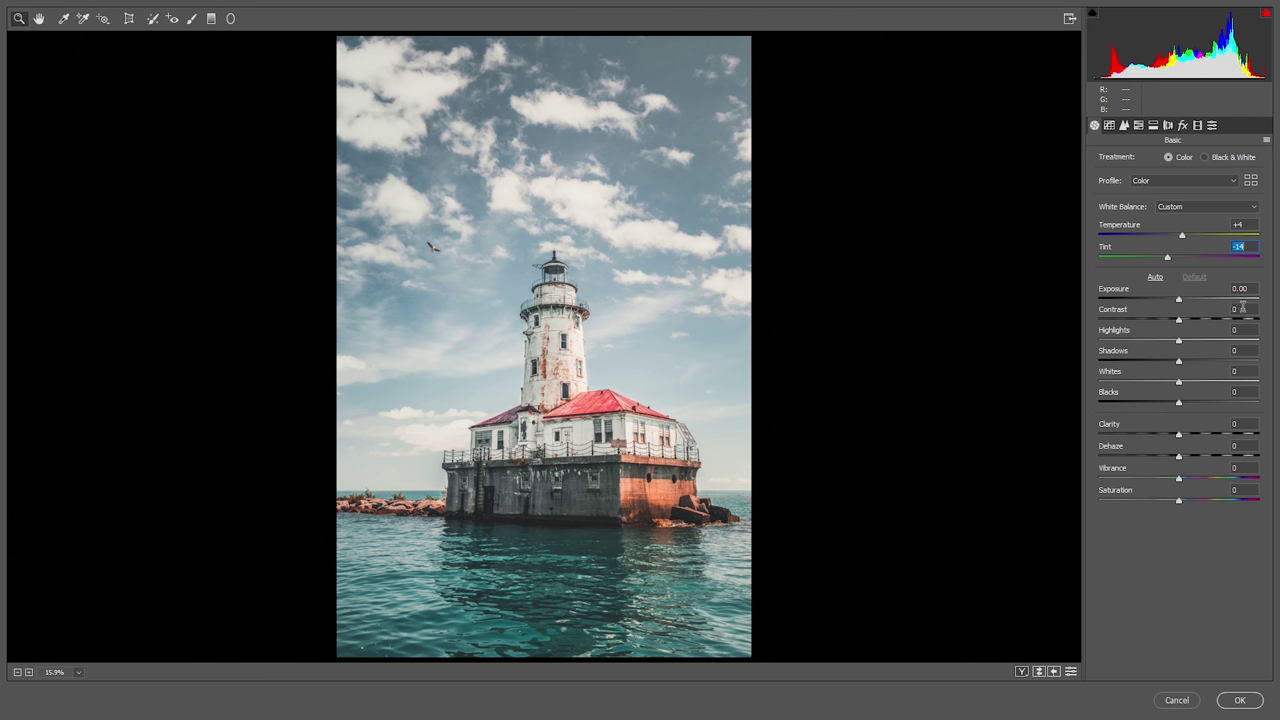
- Set Exposure to -1.15, Contrast to +28, Highlights to -33, Shadows to +100, Whites to +4 and Blacks to +12
{"action": "mouse_move", "coordinate": [1221, 292]}
{"action": "left_mouse_down"}
{"action": "mouse_move", "coordinate": [1201, 293]}
{"action": "mouse_move", "coordinate": [1194, 312]}
{"action": "mouse_move", "coordinate": [1211, 314]}
{"action": "left_mouse_up"}
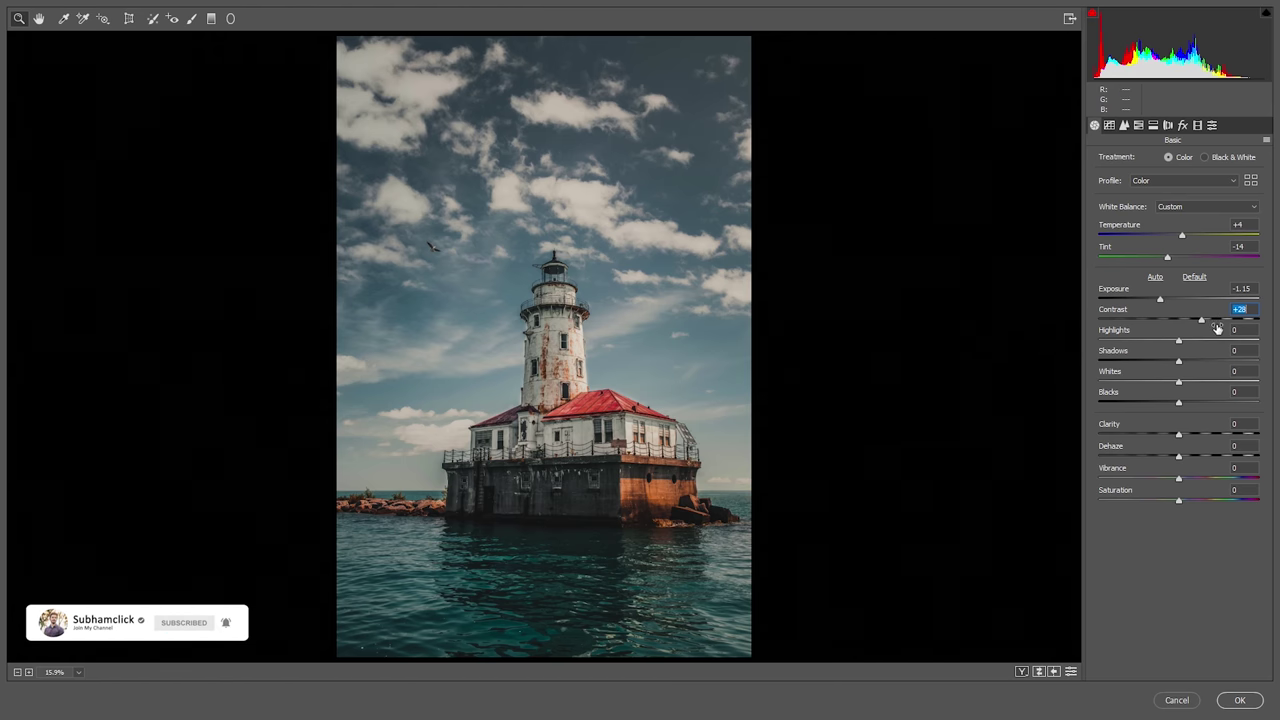
{"action": "left_click_drag", "start_coordinate": [1214, 334], "coordinate": [1195, 357]}
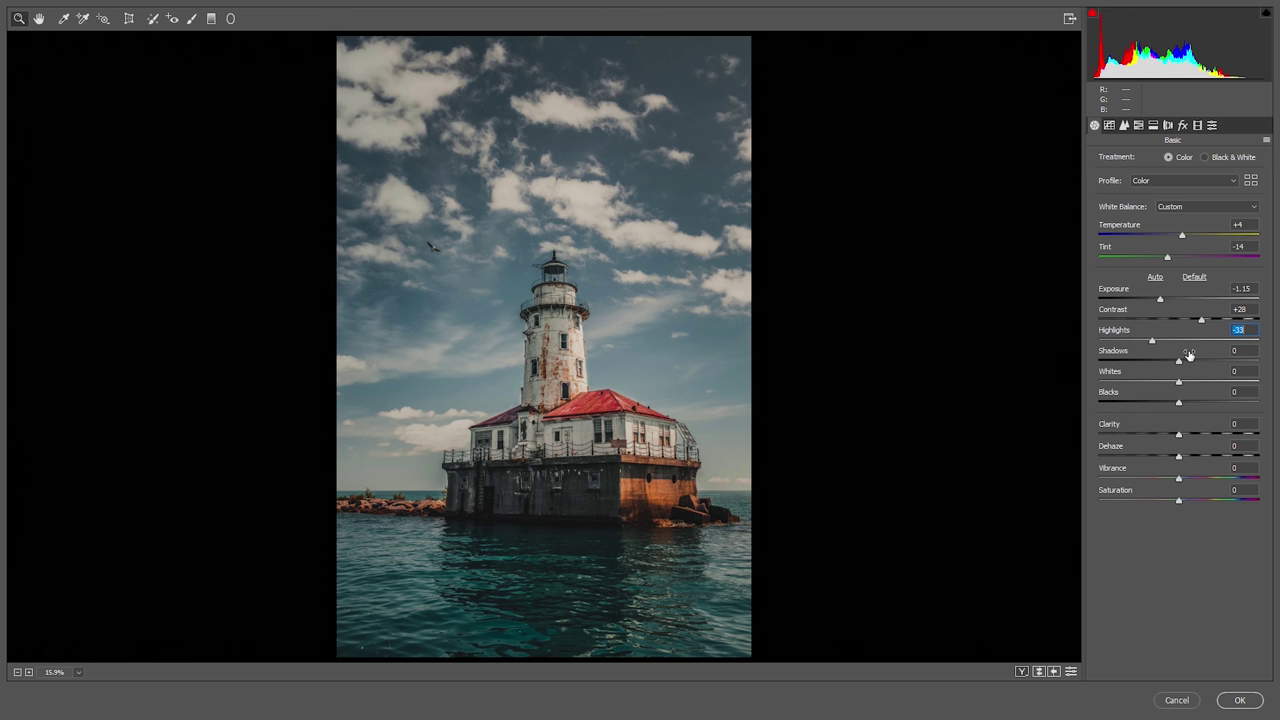
{"action": "left_click_drag", "start_coordinate": [1181, 357], "coordinate": [1260, 355]}
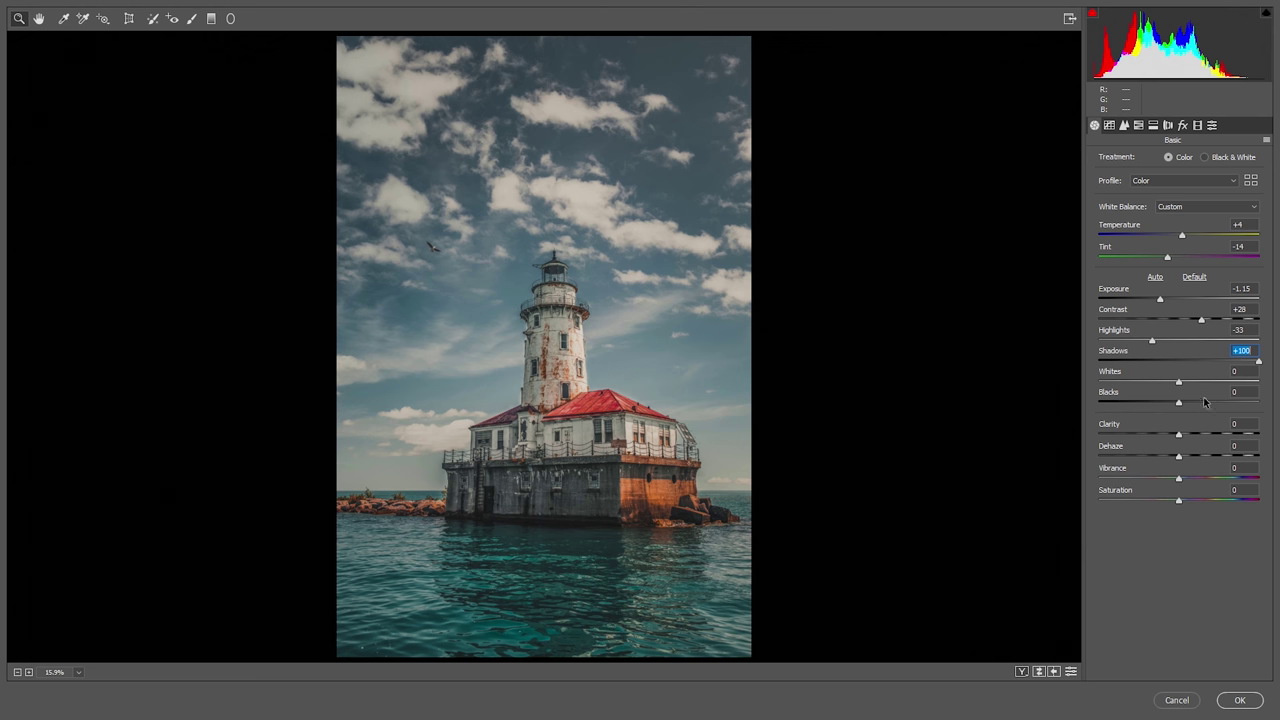
{"action": "left_click_drag", "start_coordinate": [1203, 374], "coordinate": [1206, 374]}
{"action": "left_click_drag", "start_coordinate": [1201, 395], "coordinate": [1209, 397]}
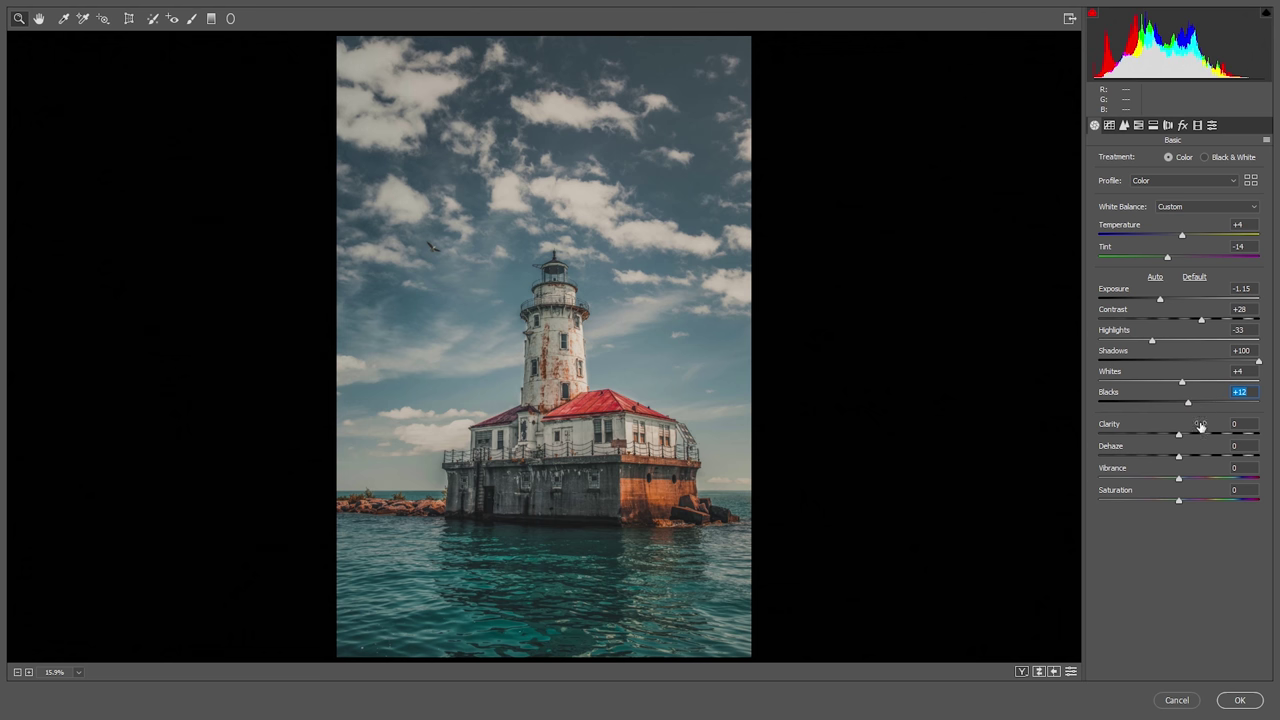
- Set Clarity to -20 and make a slight Dehaze adjustment
{"action": "left_click_drag", "start_coordinate": [1214, 426], "coordinate": [1204, 425]}
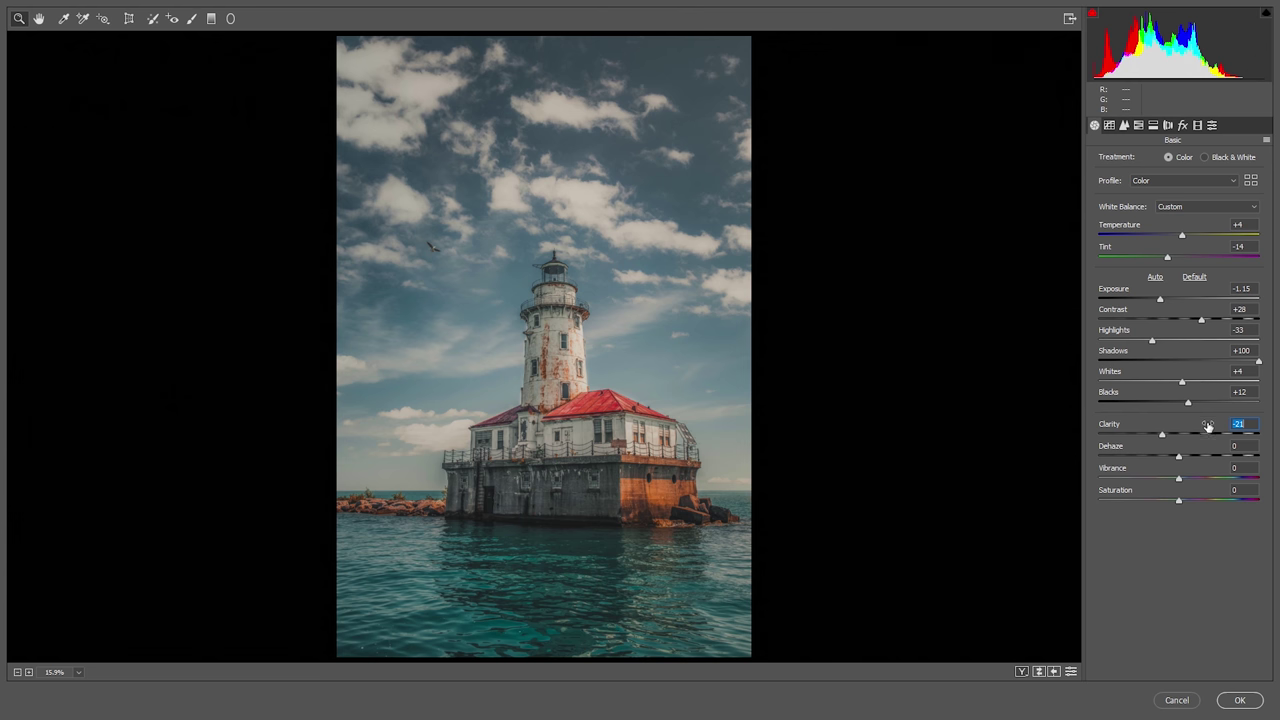
{"action": "type", "text": "-20"}
{"action": "left_click_drag", "start_coordinate": [1215, 448], "coordinate": [1213, 450]}
{"action": "left_click", "coordinate": [1021, 671]}
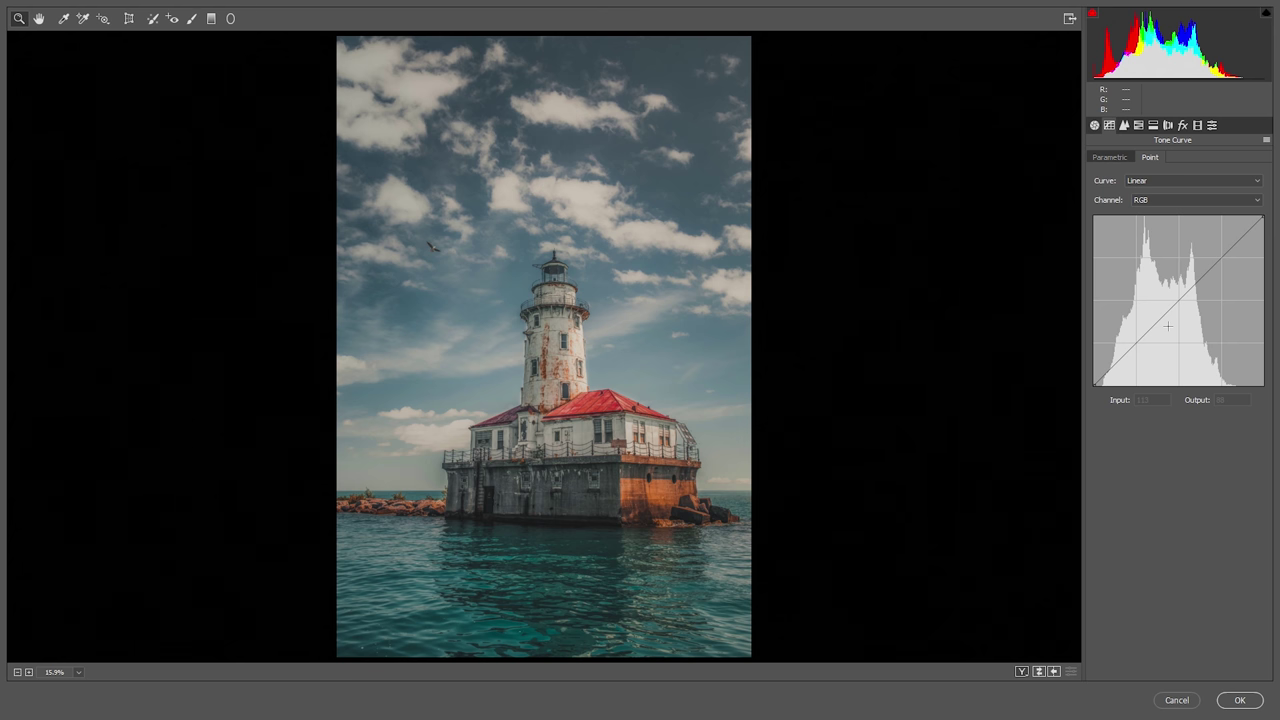
{"action": "left_click", "coordinate": [1178, 200]}
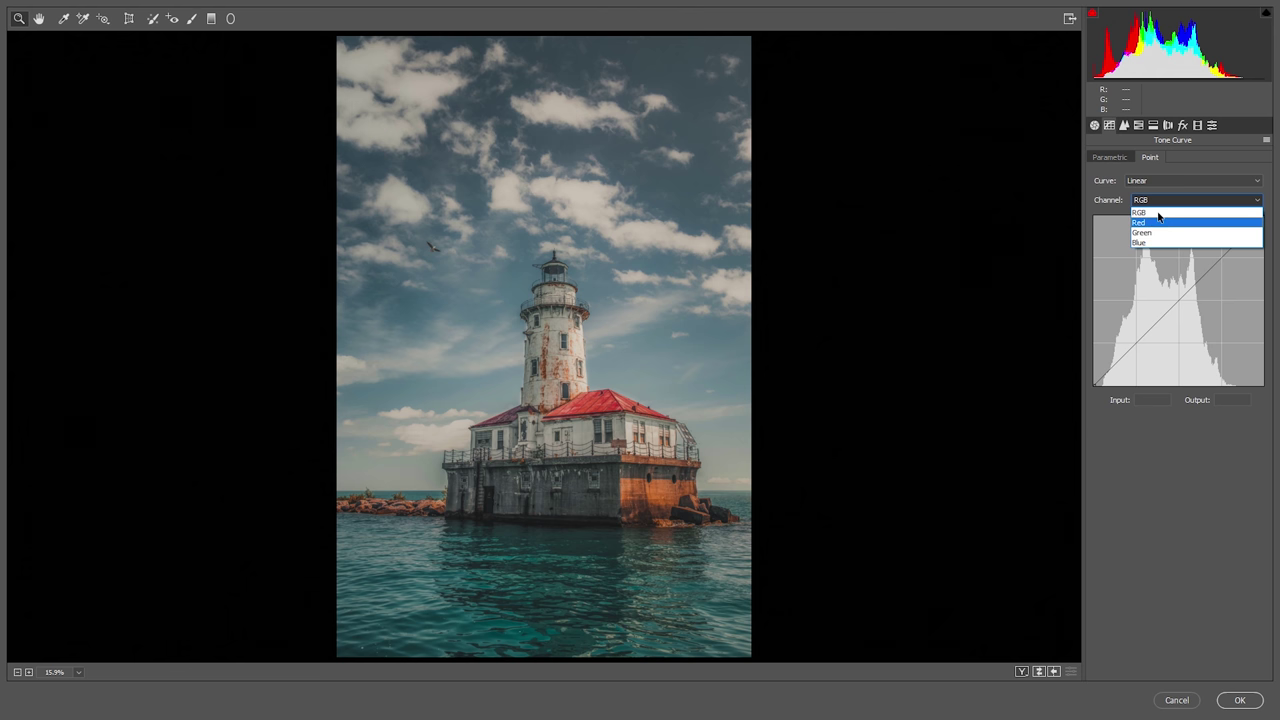
{"action": "left_click", "coordinate": [1162, 200]}
{"action": "left_click", "coordinate": [1162, 200]}
{"action": "left_click", "coordinate": [1162, 211]}
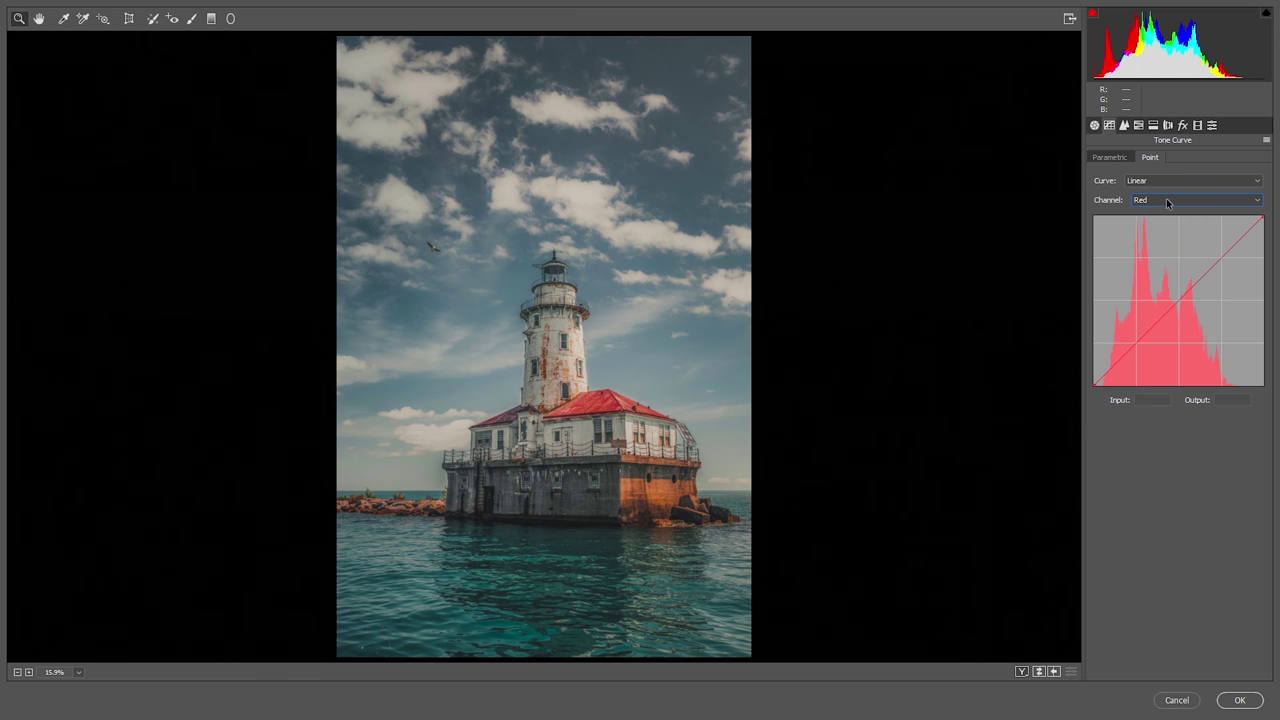
{"action": "left_click", "coordinate": [1166, 200]}
{"action": "left_click", "coordinate": [1163, 213]}
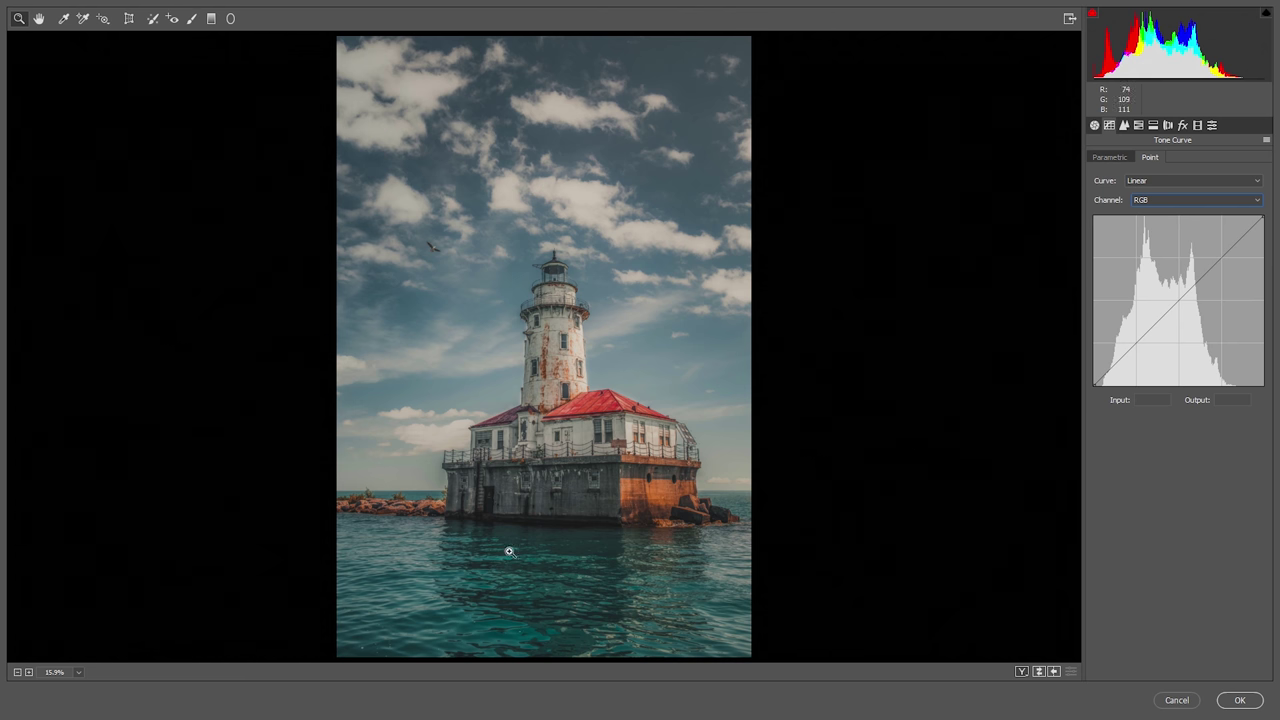
- Shape a faded contrast point curve for the RGB channel, raising the black point to output 33 and lowering the white point to output 244
{"action": "left_click_drag", "start_coordinate": [1094, 387], "coordinate": [1089, 357]}
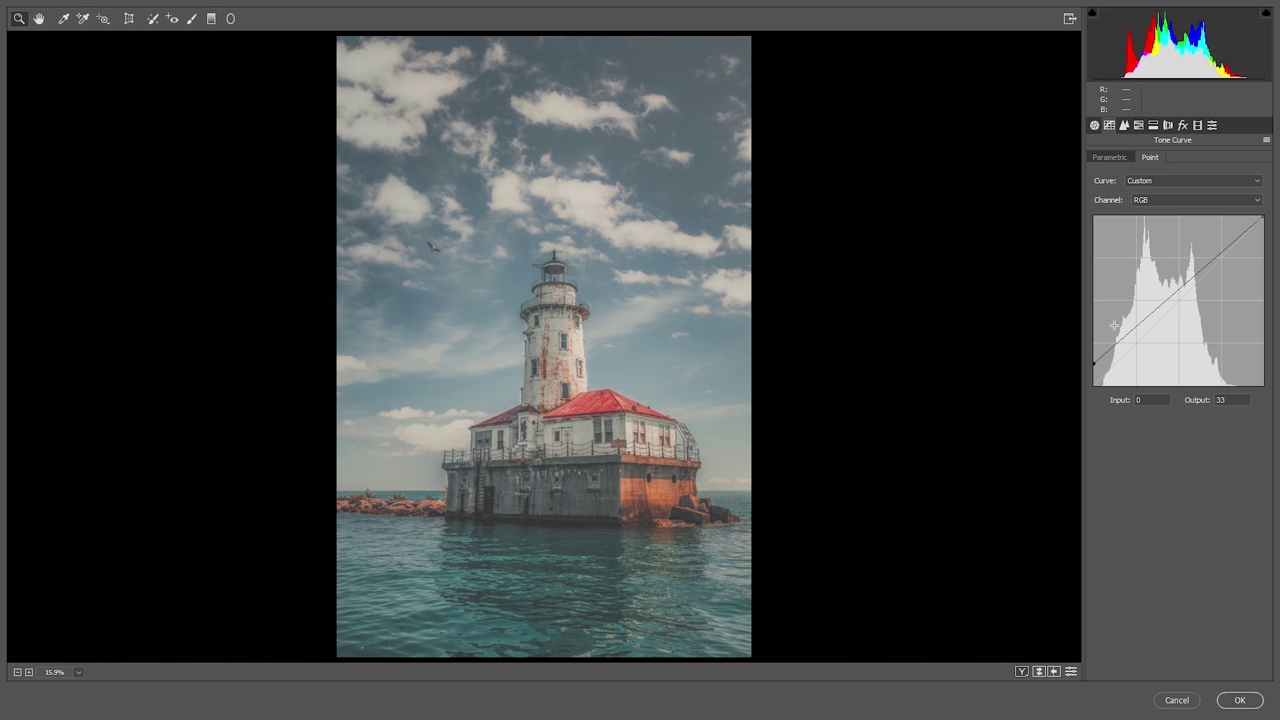
{"action": "left_click_drag", "start_coordinate": [1124, 340], "coordinate": [1219, 261]}
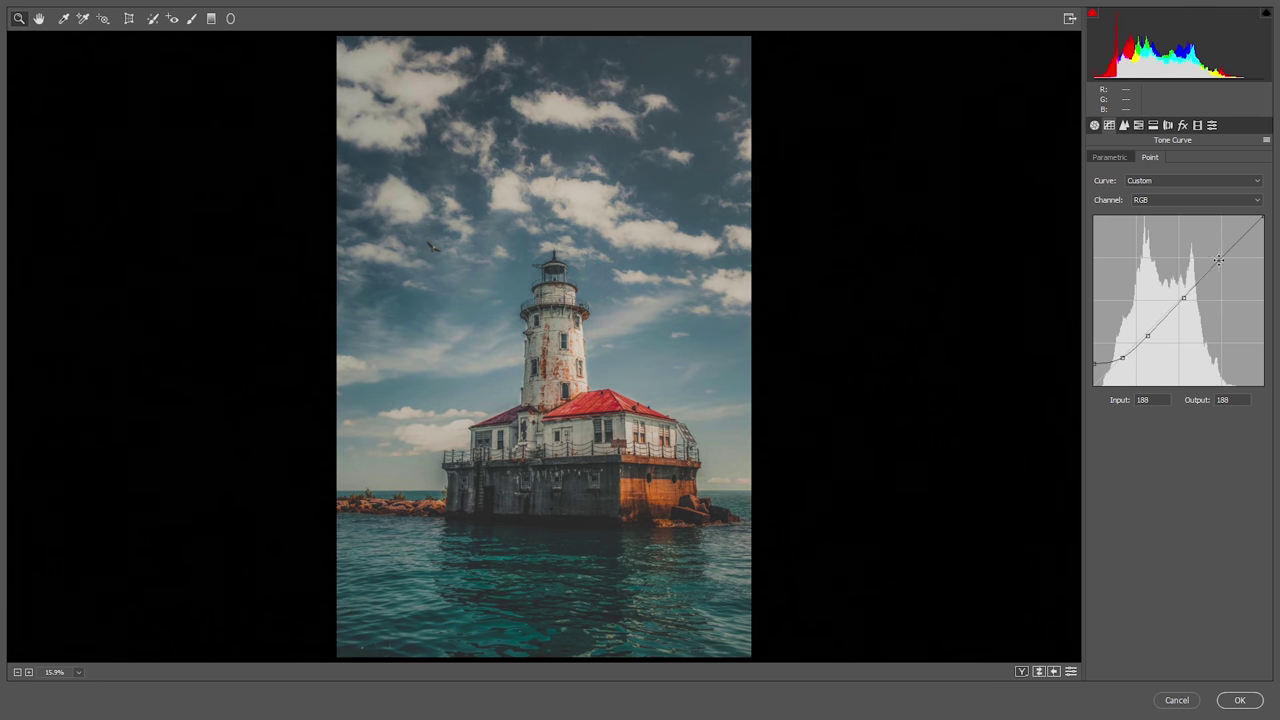
{"action": "left_click", "coordinate": [1261, 219]}
{"action": "left_click_drag", "start_coordinate": [1263, 222], "coordinate": [1265, 223]}
- Shape an S-curve for the Red channel with lowered shadows and a highlight point at input 175, output 198
{"action": "left_click", "coordinate": [1205, 200]}
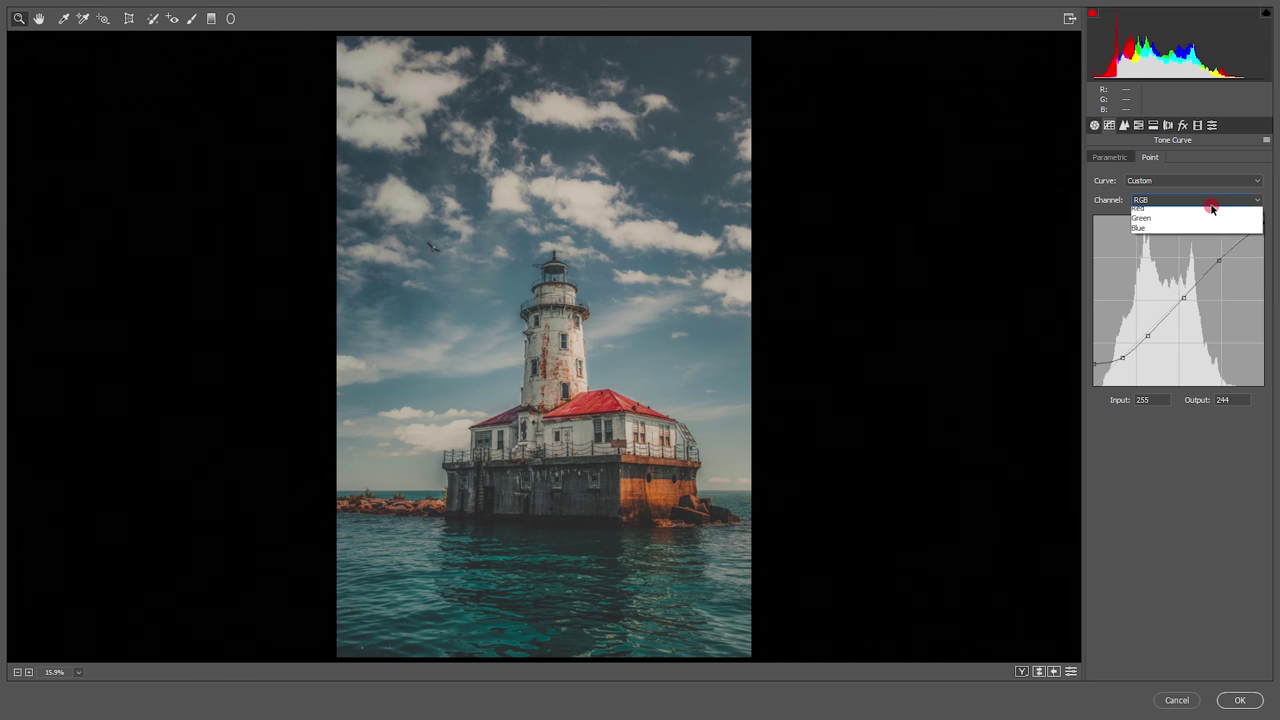
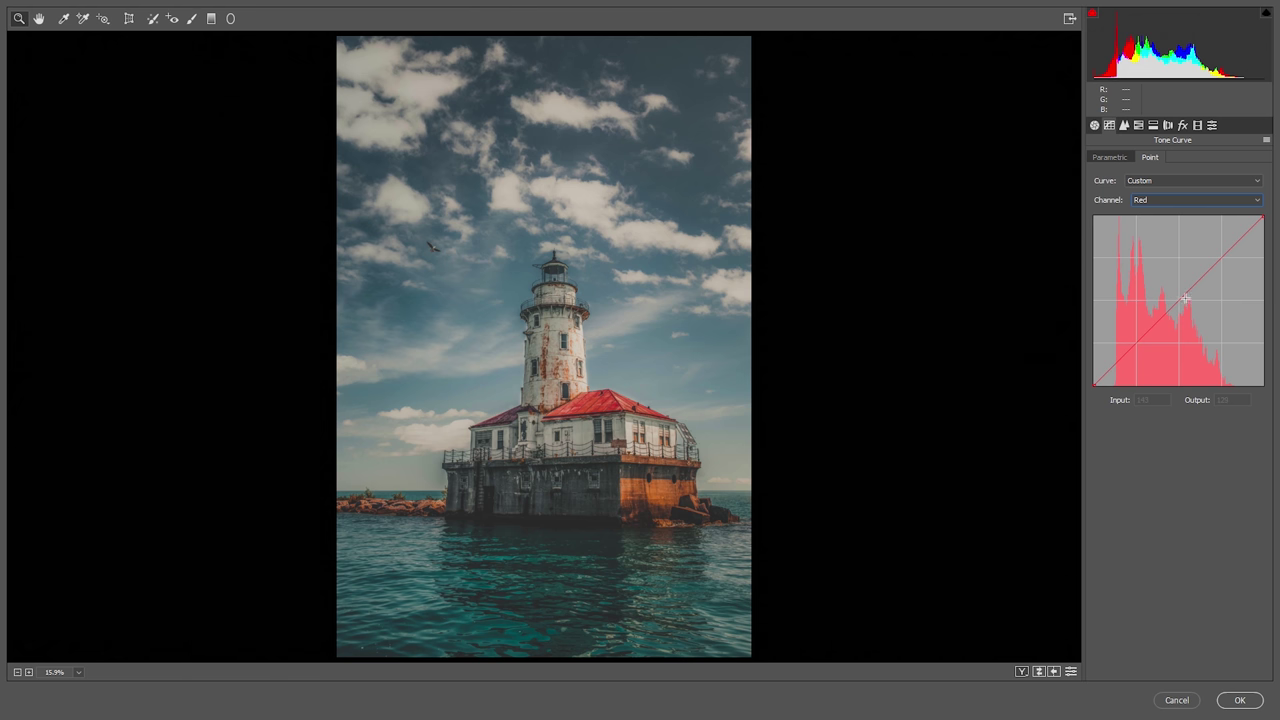
{"action": "left_click_drag", "start_coordinate": [1119, 360], "coordinate": [1175, 310]}
{"action": "left_click_drag", "start_coordinate": [1205, 267], "coordinate": [1210, 253]}
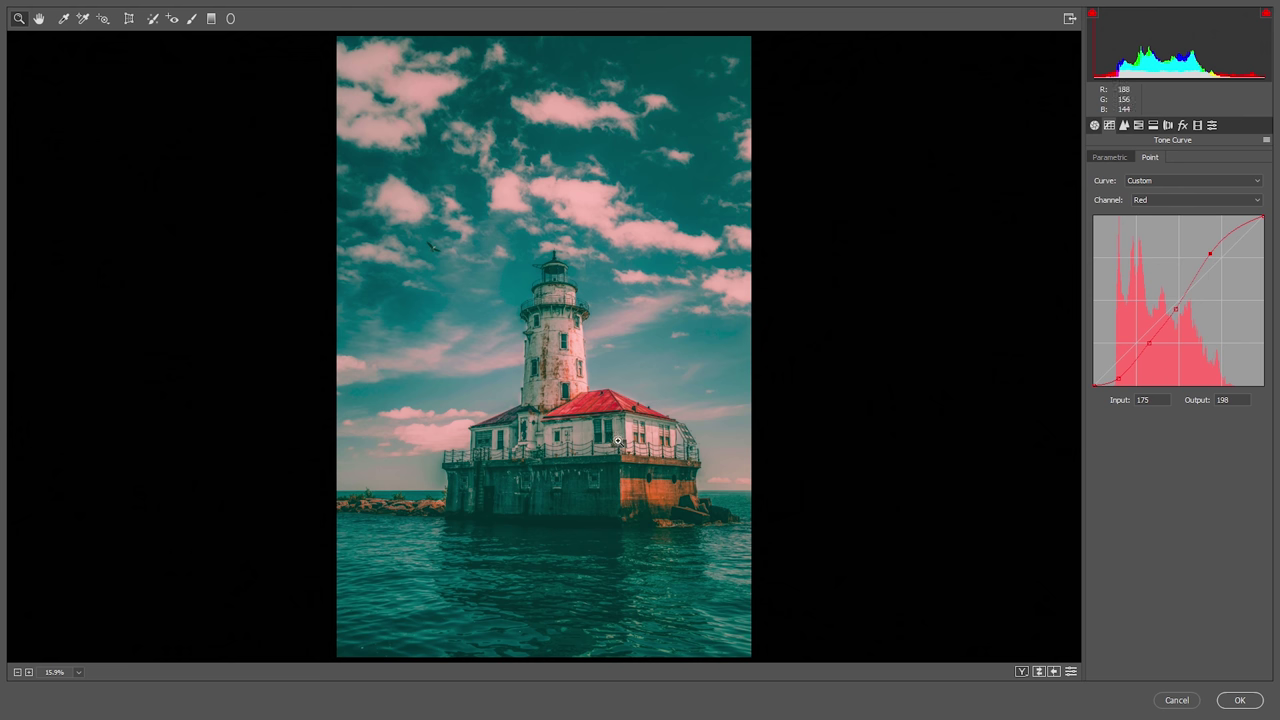
- Shape an S-curve for the Green channel with lowered shadows and a highlight point at input 212, output 233
{"action": "left_click", "coordinate": [1200, 201]}
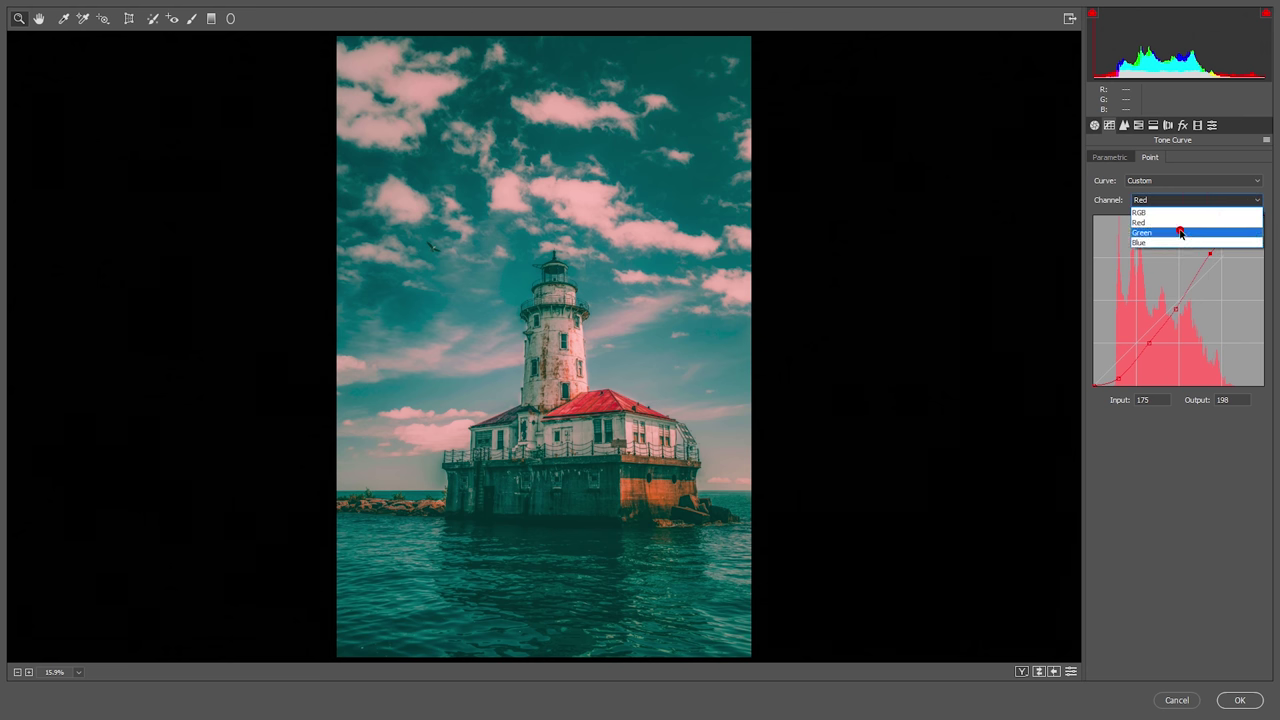
{"action": "left_click", "coordinate": [1180, 229]}
{"action": "left_click_drag", "start_coordinate": [1114, 350], "coordinate": [1143, 337]}
{"action": "left_click", "coordinate": [1184, 292]}
{"action": "mouse_move", "coordinate": [1184, 292]}
{"action": "left_mouse_down"}
{"action": "mouse_move", "coordinate": [1176, 275]}
{"action": "mouse_move", "coordinate": [1170, 307]}
{"action": "mouse_move", "coordinate": [1198, 274]}
{"action": "mouse_move", "coordinate": [1200, 300]}
{"action": "mouse_move", "coordinate": [1188, 279]}
{"action": "left_mouse_up"}
{"action": "left_click_drag", "start_coordinate": [1220, 237], "coordinate": [1235, 229]}
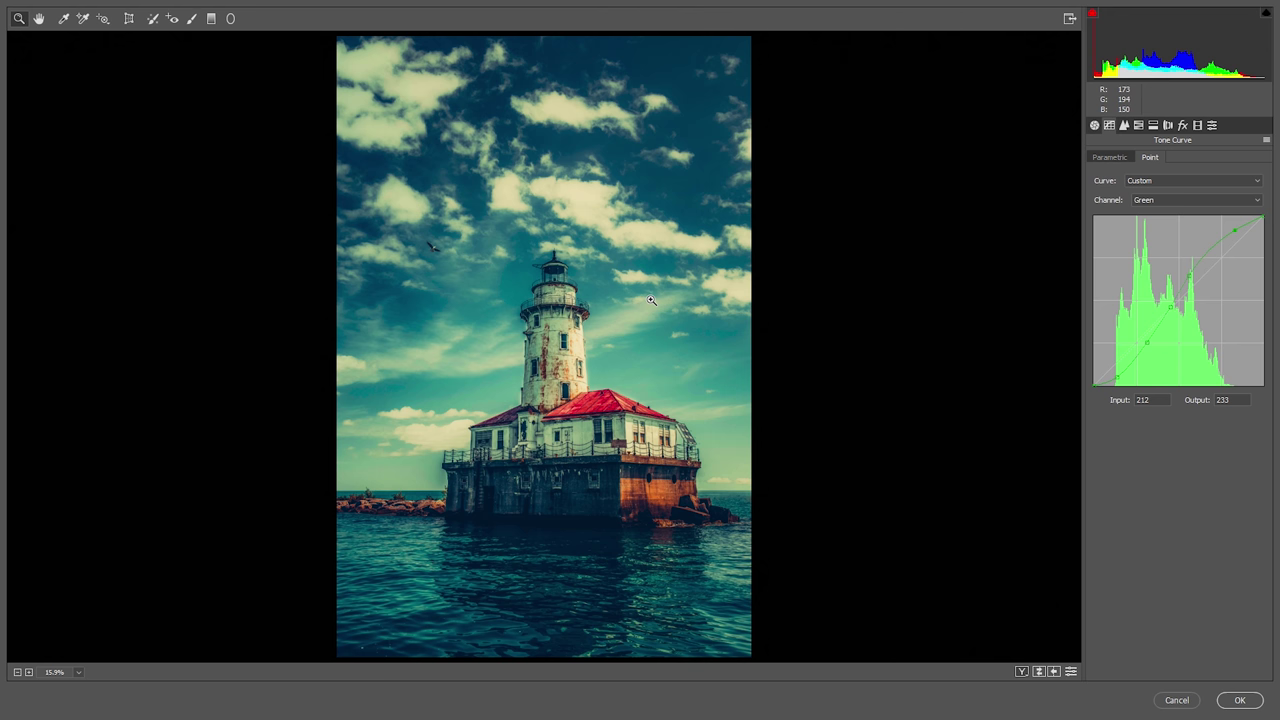
- Shape an S-curve for the Blue channel and return to the RGB channel
{"action": "left_click", "coordinate": [1155, 202]}
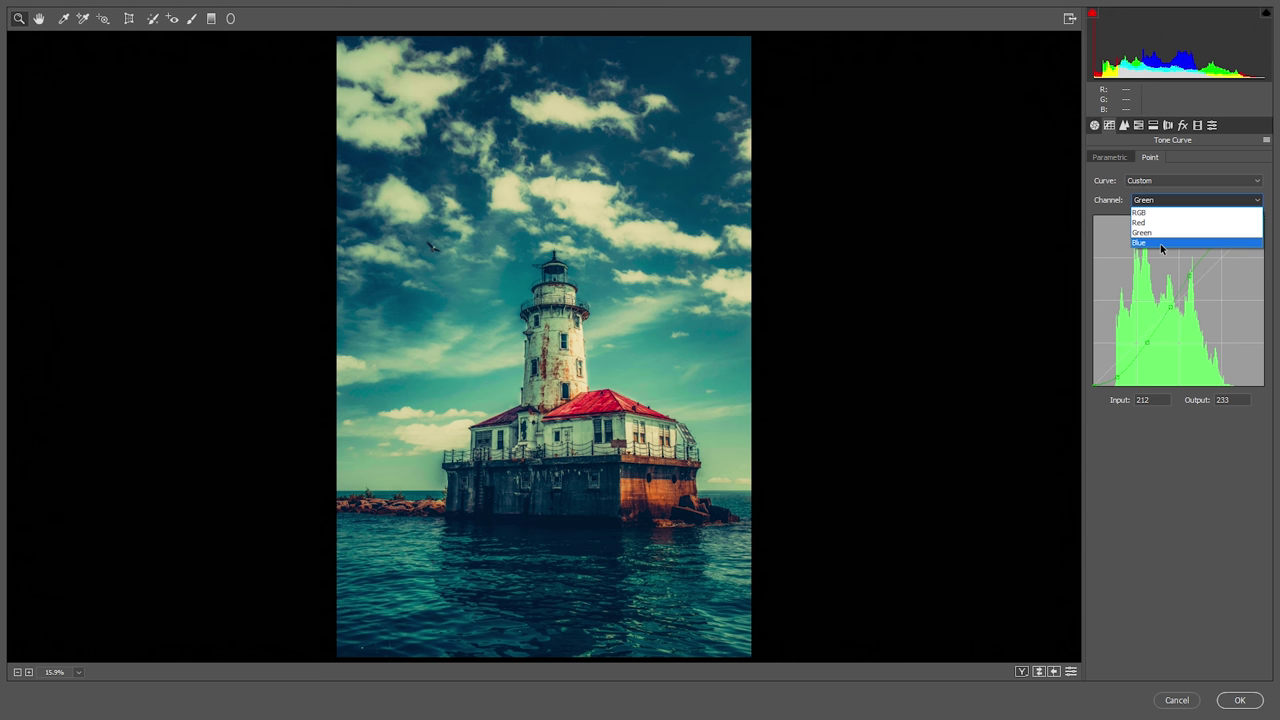
{"action": "left_click", "coordinate": [1160, 243]}
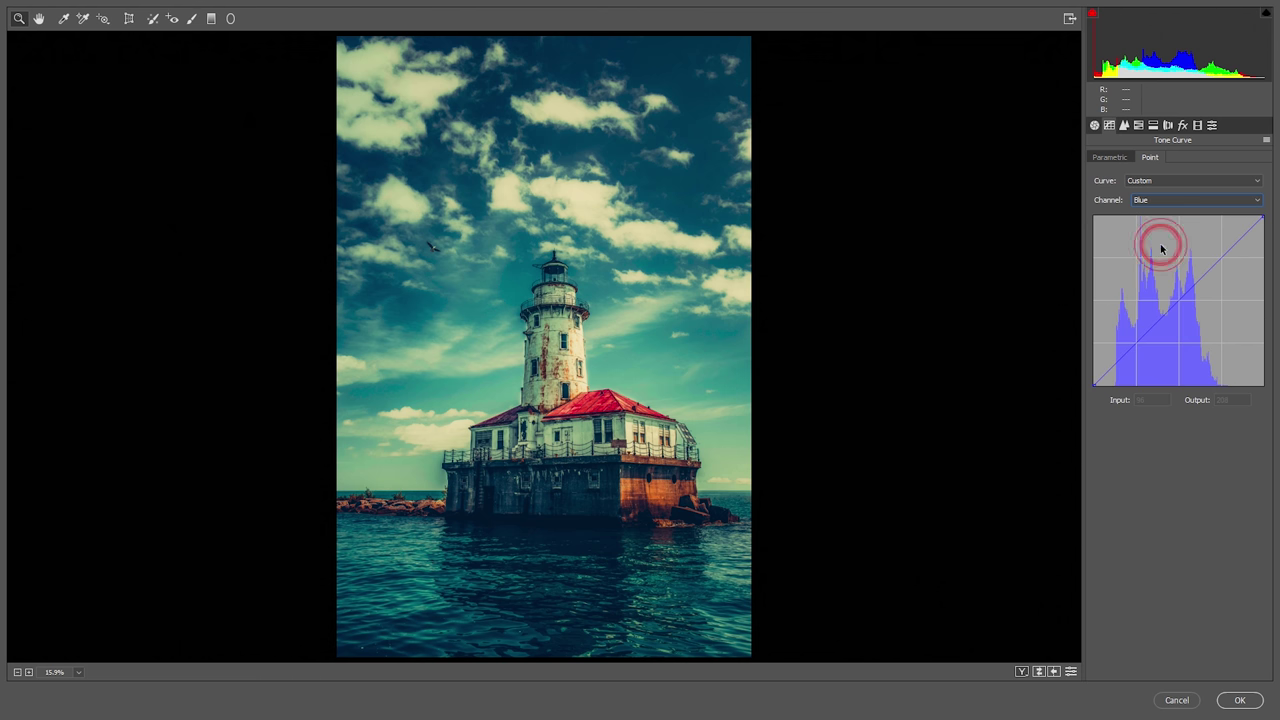
{"action": "left_click_drag", "start_coordinate": [1119, 360], "coordinate": [1208, 256]}
{"action": "key", "text": "Up"}
{"action": "key", "text": "Up"}
{"action": "key", "text": "Up"}
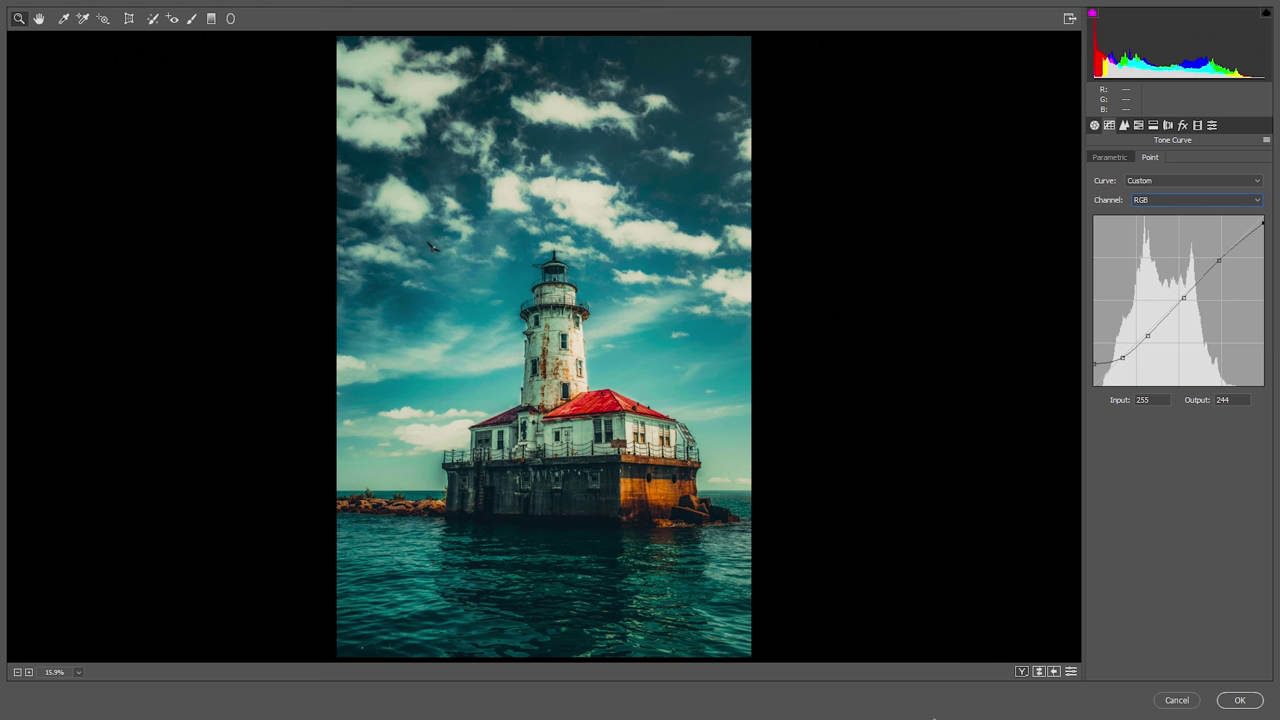
- Compare the before and after versions side by side, then return to single view with the HSL Hue adjustments open
{"action": "left_click", "coordinate": [1021, 671]}
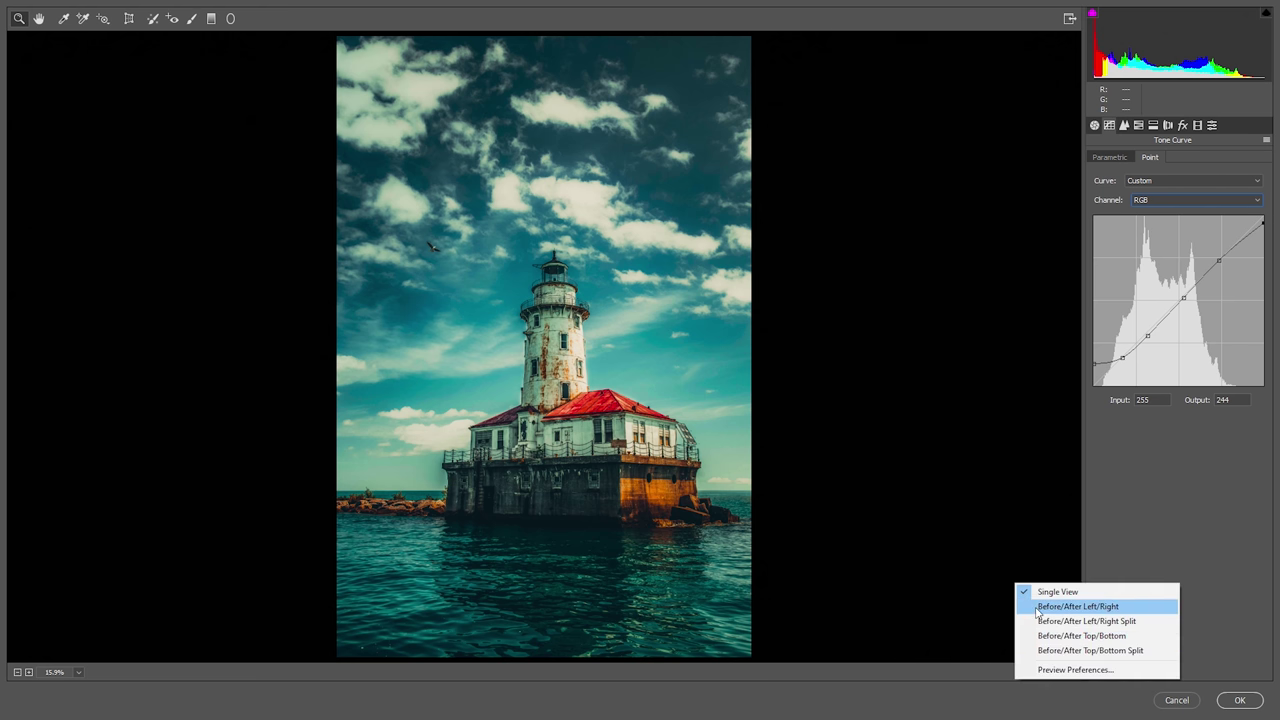
{"action": "left_click", "coordinate": [1039, 607]}
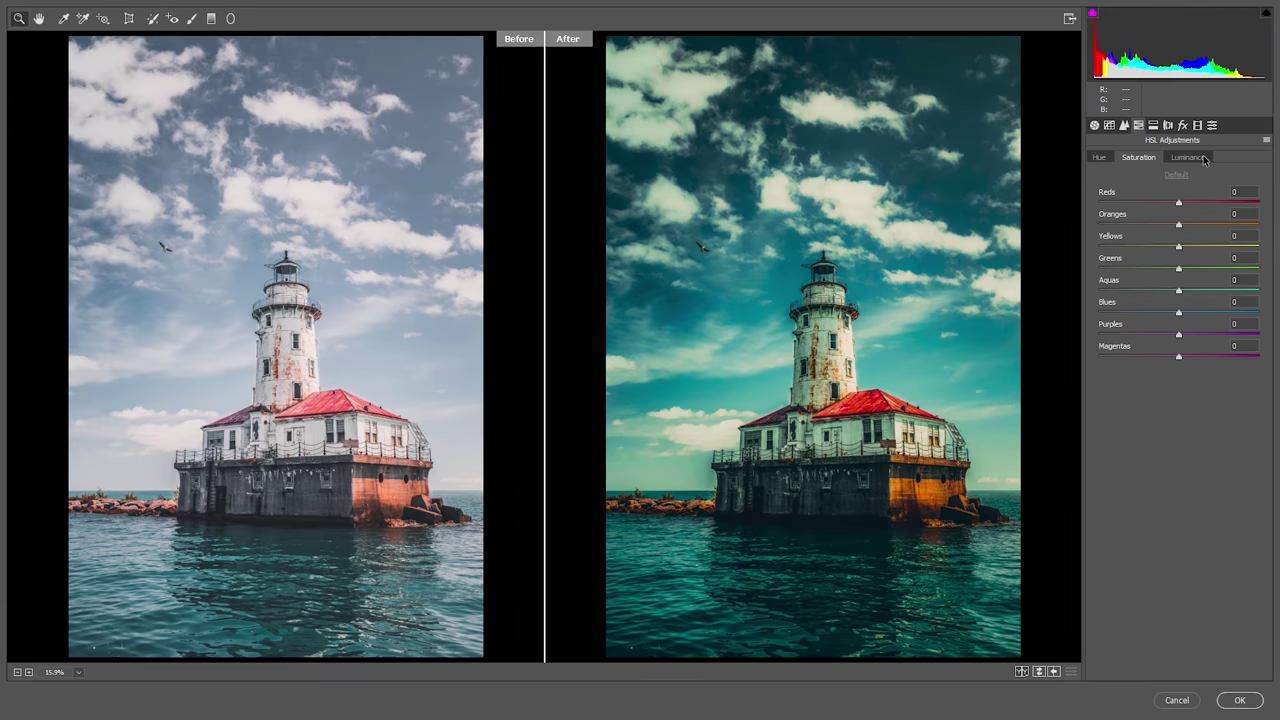
{"action": "left_click", "coordinate": [1200, 157]}
{"action": "left_click", "coordinate": [1100, 157]}
{"action": "left_click", "coordinate": [1022, 671]}
{"action": "left_click", "coordinate": [1070, 588]}
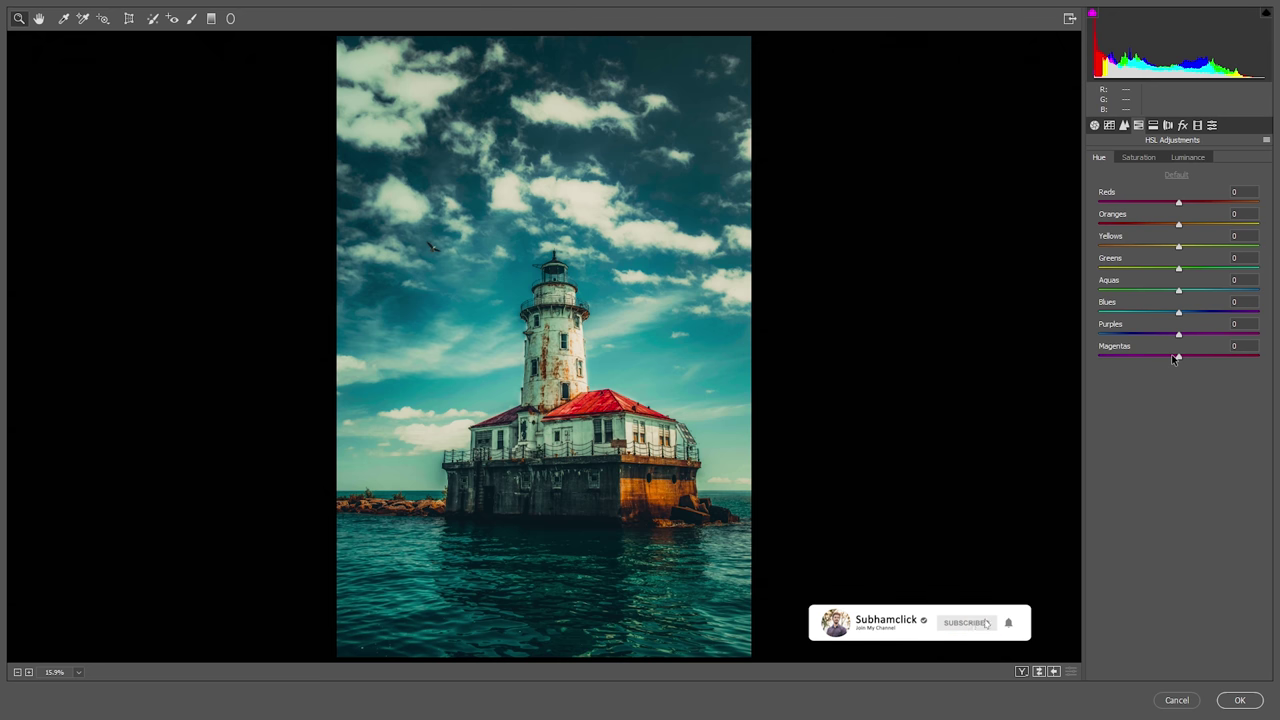
- Set the HSL hue of Reds to -42 and Oranges to -2
{"action": "left_click", "coordinate": [1212, 192]}
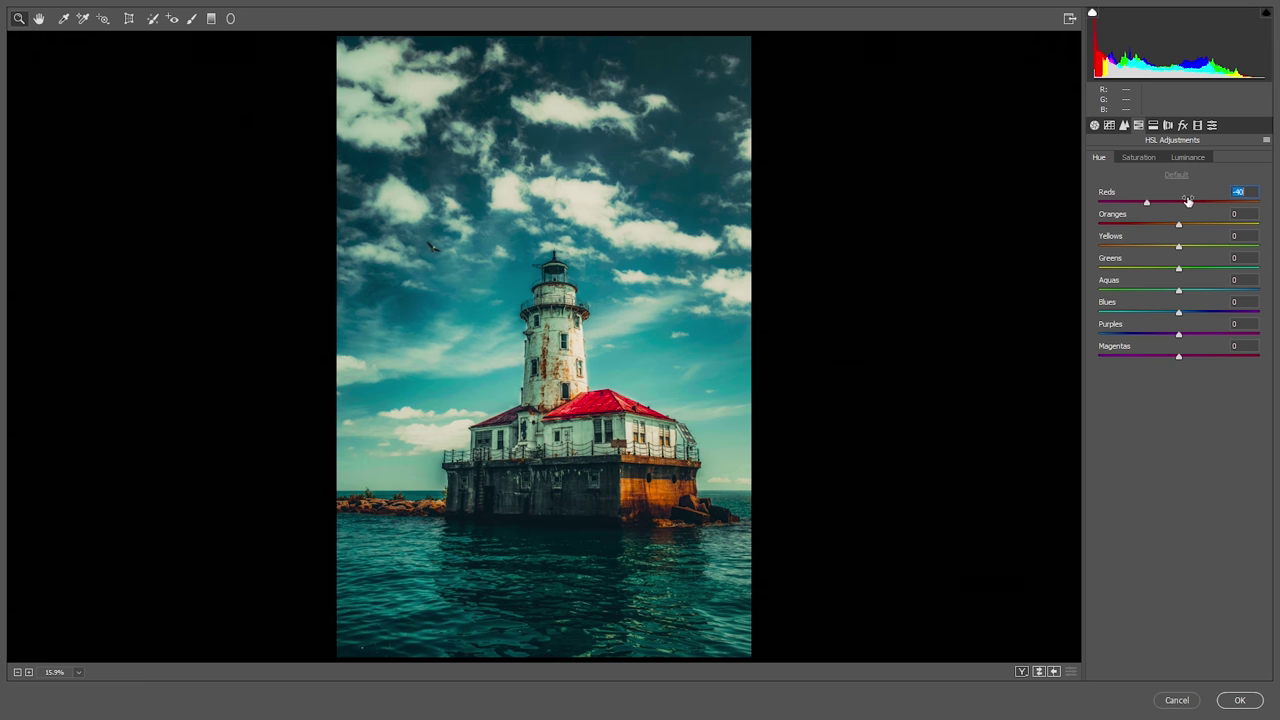
{"action": "type", "text": "-44"}
{"action": "key", "text": "Return"}
{"action": "key", "text": "Up"}
{"action": "key", "text": "Up"}
{"action": "left_click_drag", "start_coordinate": [1211, 218], "coordinate": [1209, 218]}
- Set the HSL hue of Yellows to -71 and Greens to -6
{"action": "left_click_drag", "start_coordinate": [1215, 239], "coordinate": [1166, 242]}
{"action": "key", "text": "Up"}
{"action": "key", "text": "Up"}
{"action": "key", "text": "Up"}
{"action": "left_click_drag", "start_coordinate": [1221, 258], "coordinate": [1216, 262]}
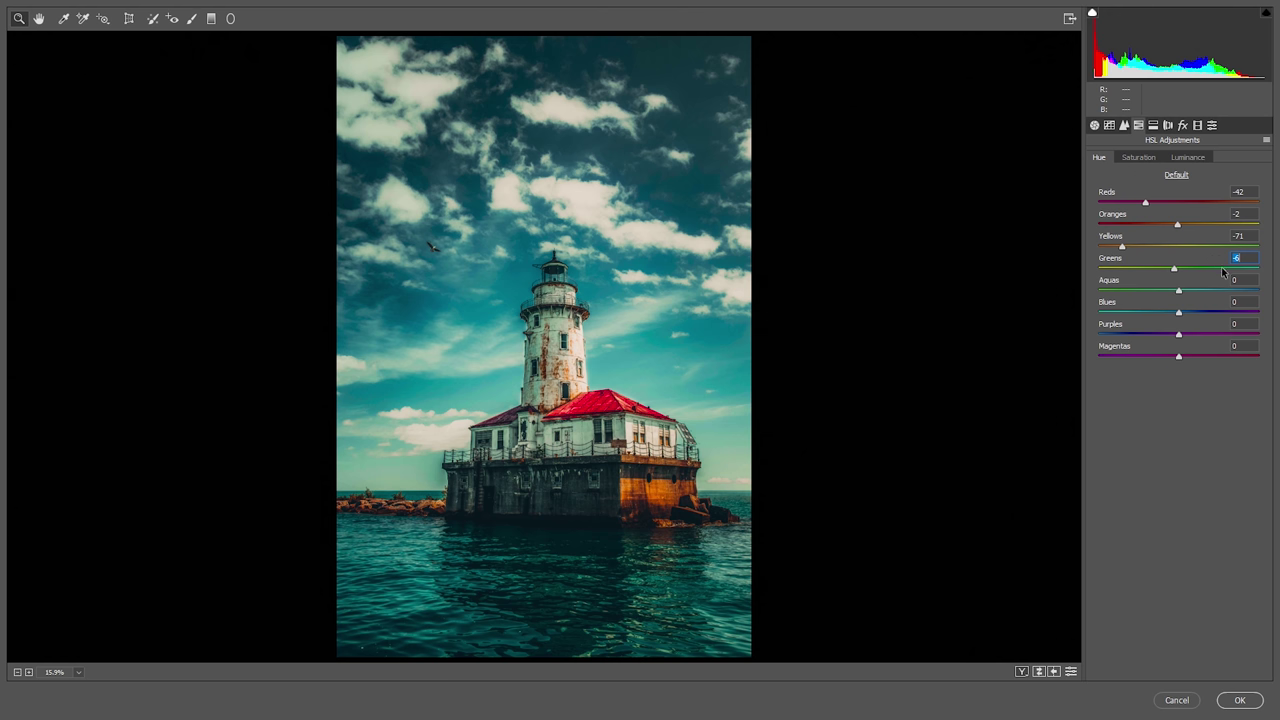
- Set the HSL hue of Aquas to +10, Purples to +20 and Magentas to +30
{"action": "left_click_drag", "start_coordinate": [1221, 284], "coordinate": [1227, 284]}
{"action": "left_click_drag", "start_coordinate": [1227, 284], "coordinate": [1229, 284]}
{"action": "left_click_drag", "start_coordinate": [1201, 326], "coordinate": [1212, 328]}
{"action": "left_click_drag", "start_coordinate": [1204, 348], "coordinate": [1220, 348]}
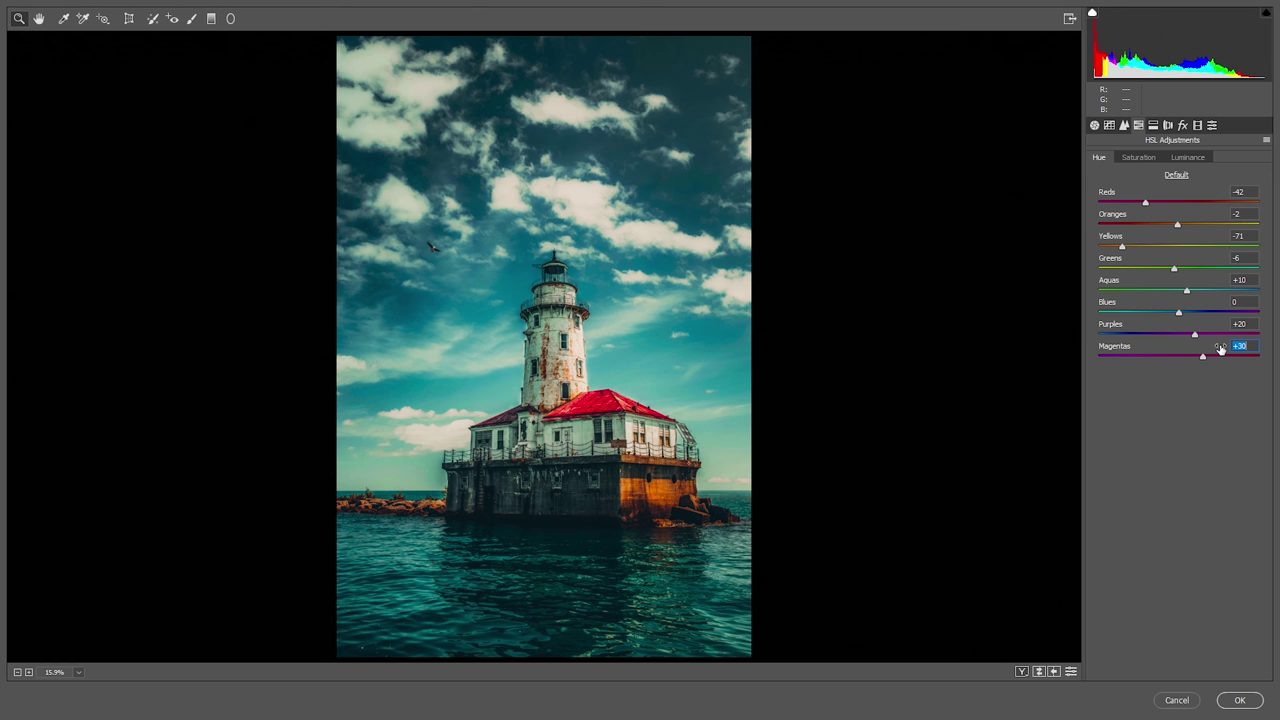
- Set HSL saturation to Reds -2, Oranges -75, Yellows -18, Greens -95, Aquas -100, Blues -35, Purples -100 and Magentas -100
{"action": "left_click", "coordinate": [1138, 157]}
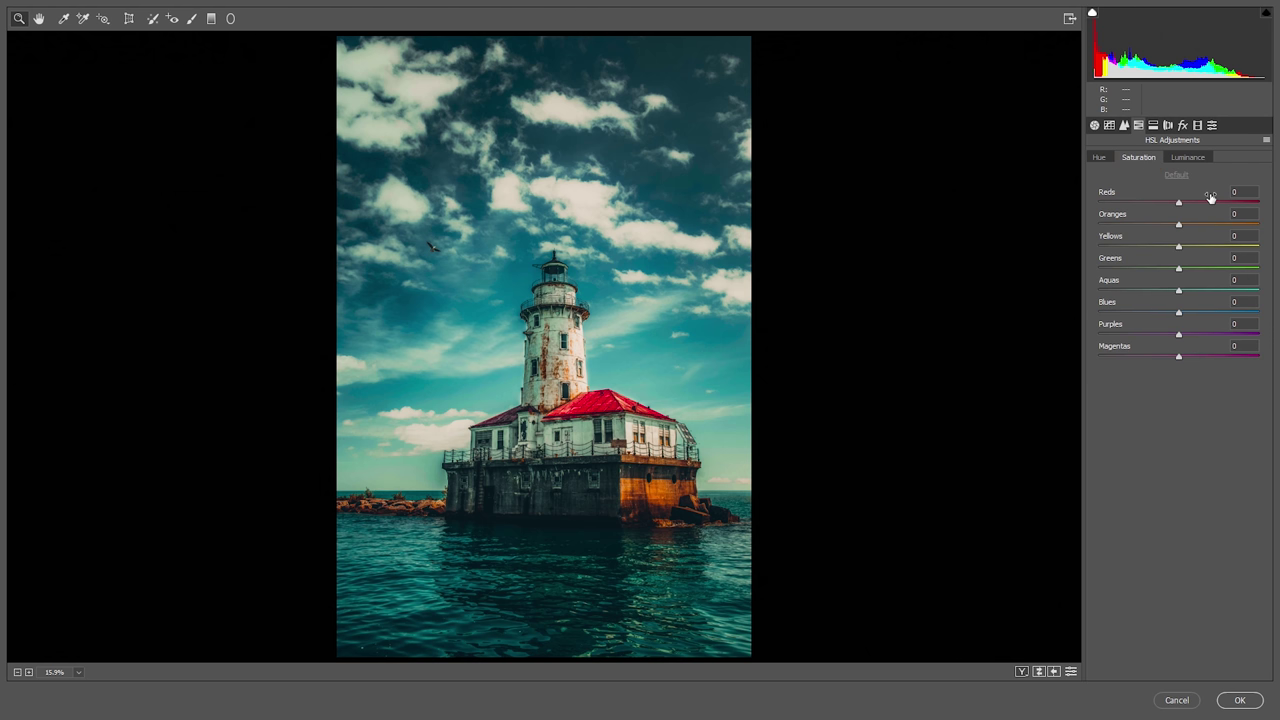
{"action": "left_click_drag", "start_coordinate": [1210, 197], "coordinate": [1100, 276]}
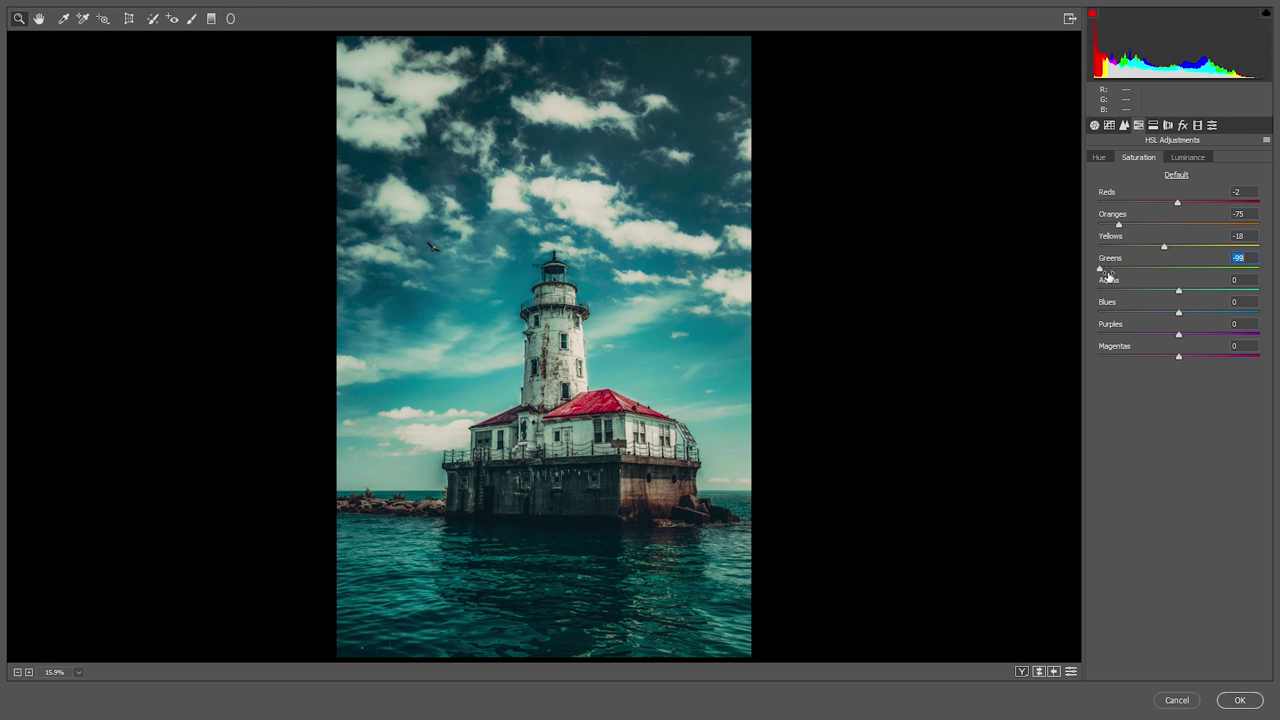
{"action": "left_click", "coordinate": [306, 520]}
{"action": "left_click_drag", "start_coordinate": [1214, 278], "coordinate": [1090, 310]}
{"action": "left_click_drag", "start_coordinate": [1220, 306], "coordinate": [1093, 338]}
{"action": "left_click_drag", "start_coordinate": [1220, 347], "coordinate": [1124, 359]}
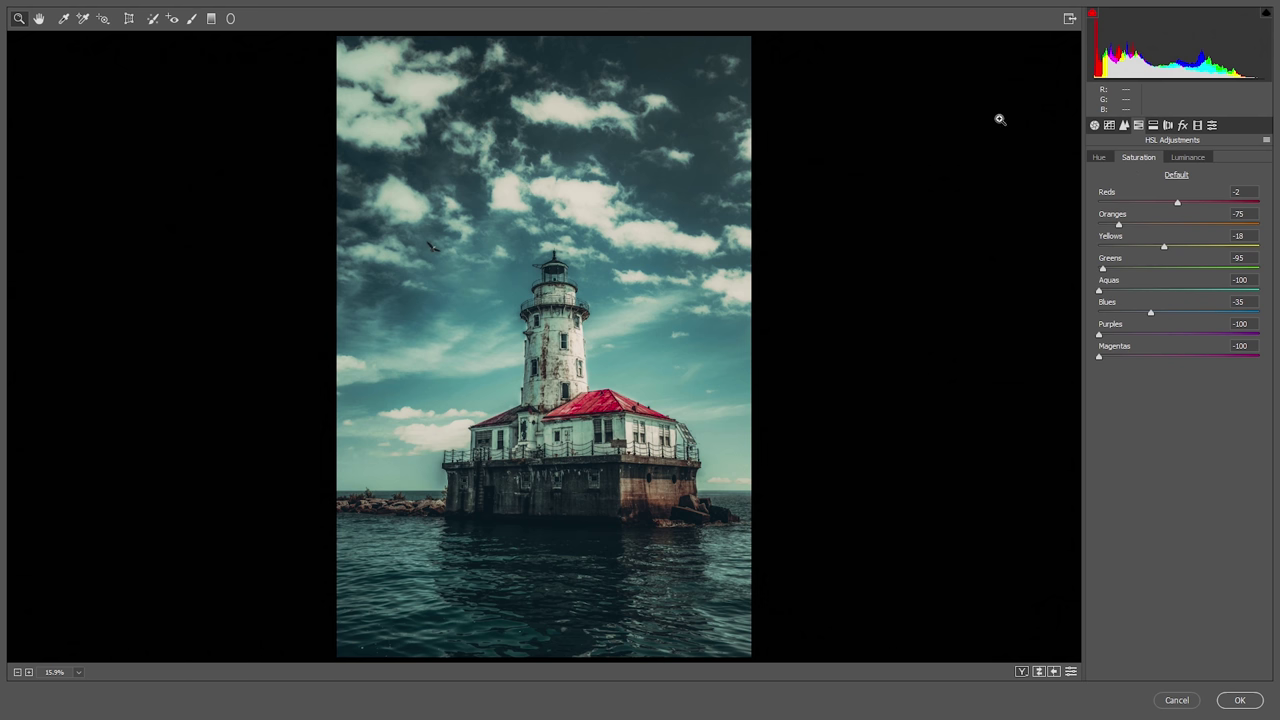
- Set the HSL luminance of Reds to -15, Yellows to -2 and Greens to +2
{"action": "left_click", "coordinate": [1196, 158]}
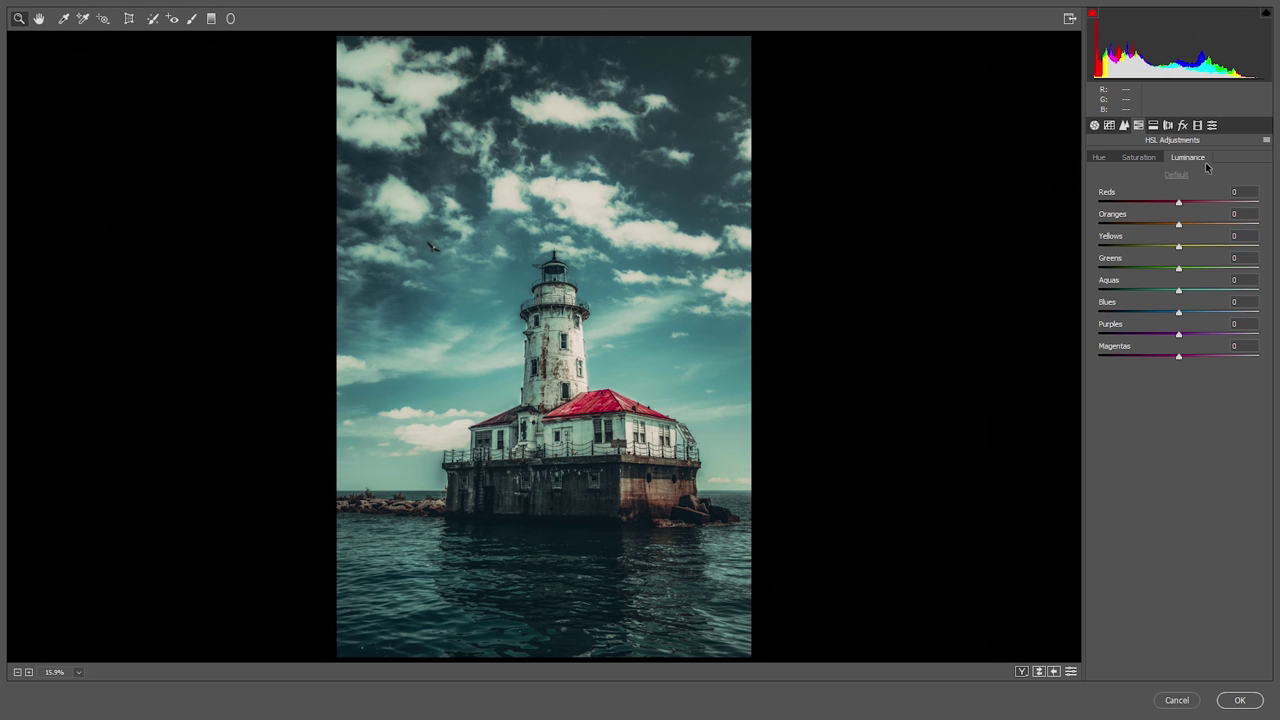
{"action": "left_click_drag", "start_coordinate": [1178, 202], "coordinate": [1172, 202]}
{"action": "left_click_drag", "start_coordinate": [1222, 194], "coordinate": [1215, 196]}
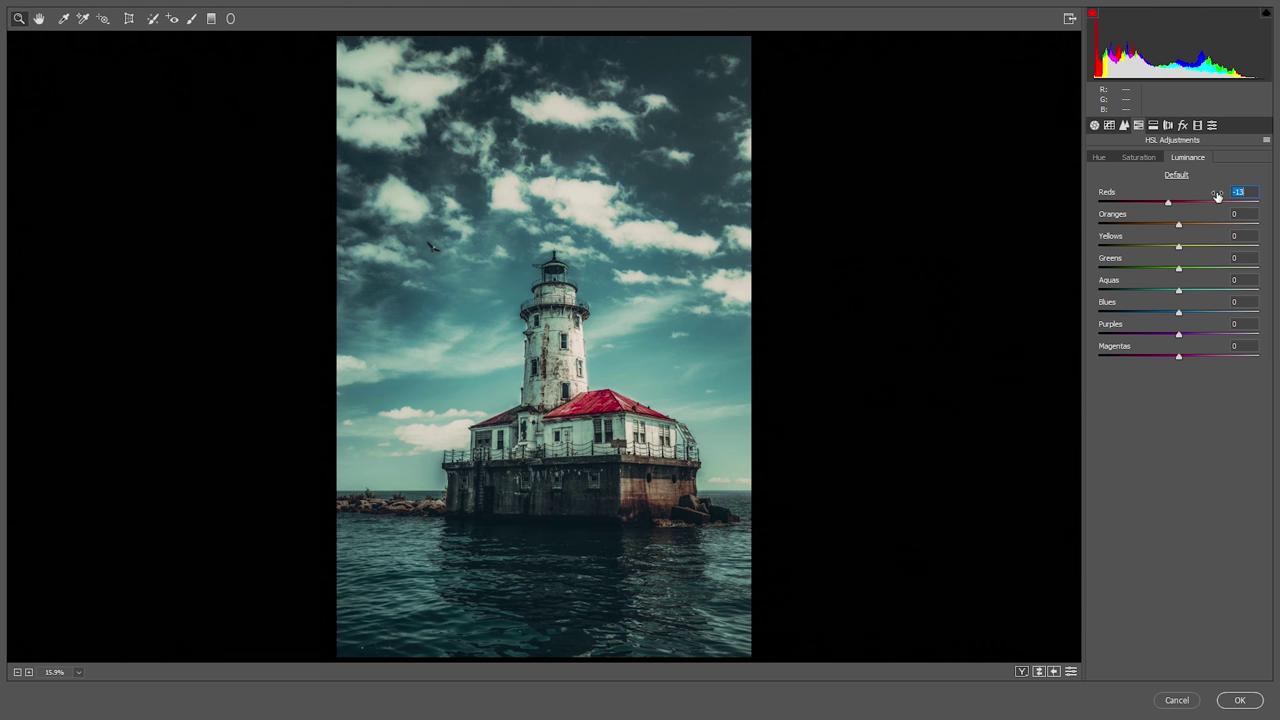
{"action": "left_click_drag", "start_coordinate": [1209, 194], "coordinate": [1208, 194]}
{"action": "left_click_drag", "start_coordinate": [1215, 238], "coordinate": [1214, 238]}
{"action": "left_click_drag", "start_coordinate": [1206, 259], "coordinate": [1208, 260]}
- Set the HSL luminance of Aquas to +24, Blues to -16 and Purples to -16
{"action": "mouse_move", "coordinate": [1205, 283]}
{"action": "left_mouse_down"}
{"action": "mouse_move", "coordinate": [1186, 292]}
{"action": "mouse_move", "coordinate": [1215, 296]}
{"action": "left_mouse_up"}
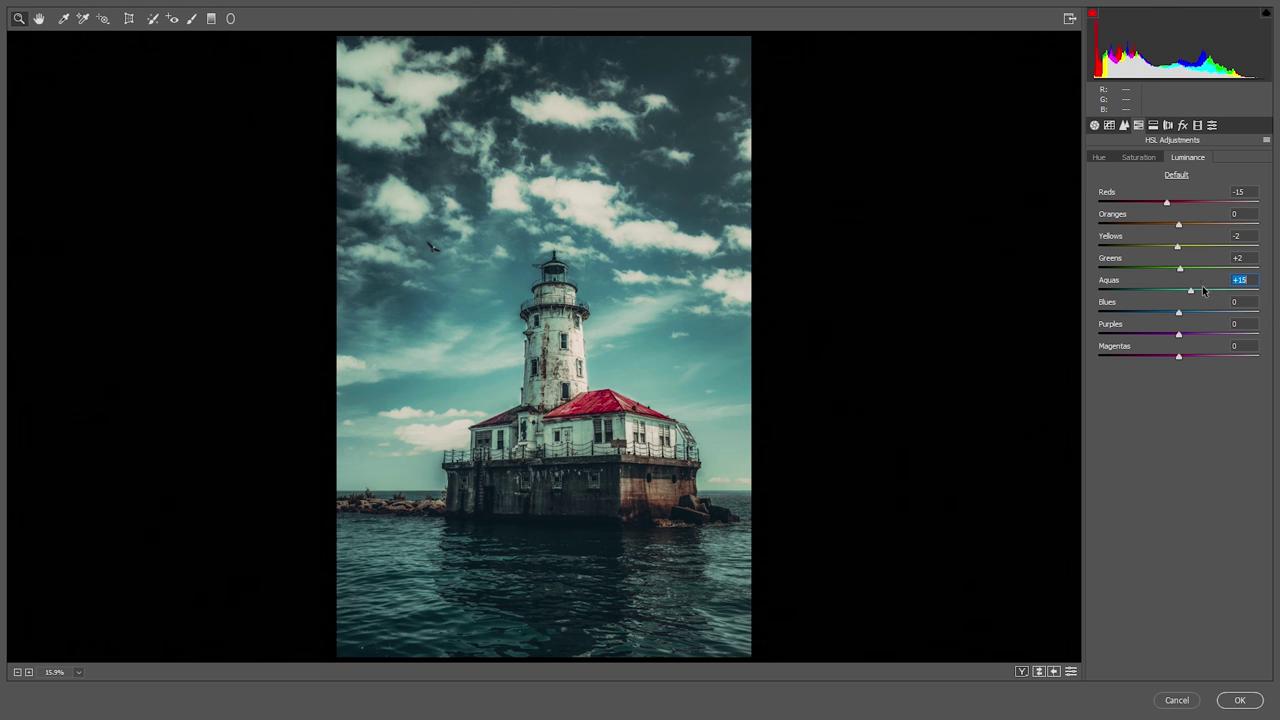
{"action": "left_click_drag", "start_coordinate": [1207, 281], "coordinate": [1213, 286]}
{"action": "left_click_drag", "start_coordinate": [1208, 304], "coordinate": [1206, 330]}
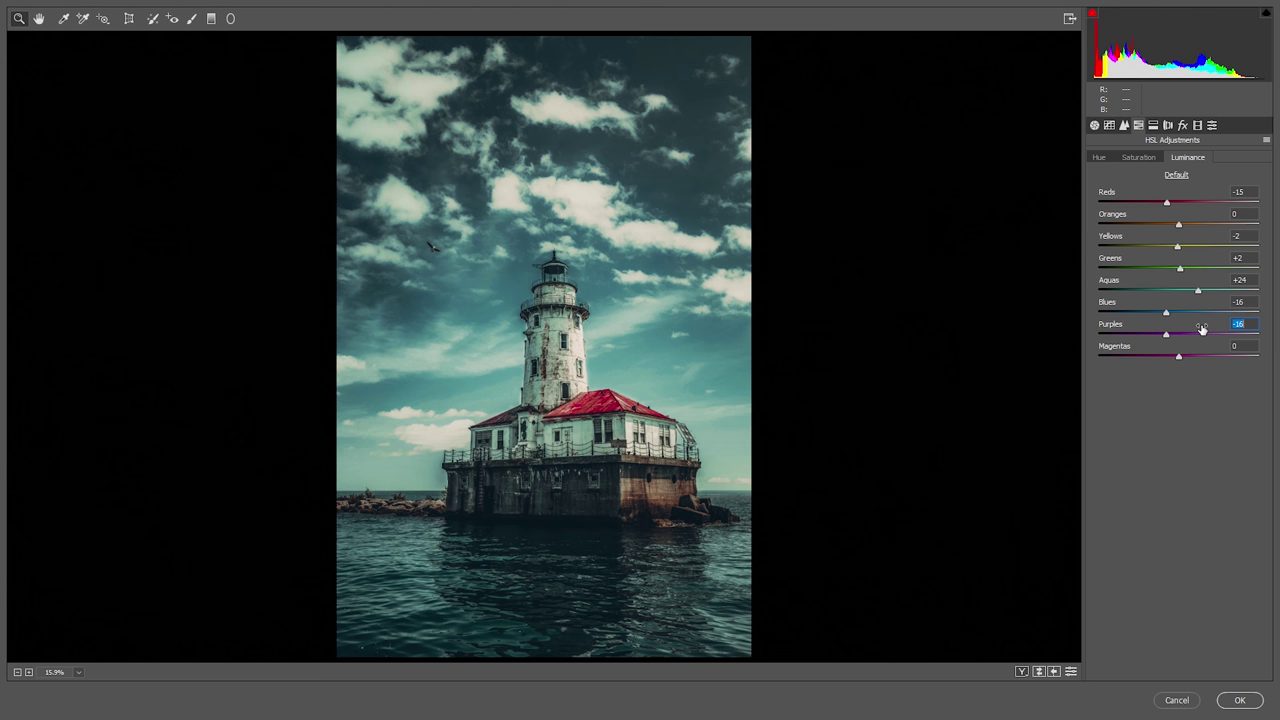
- In the Calibration settings, set Shadows Tint to -4, Red Primary hue to +20 and Red Primary saturation to +40
{"action": "left_click", "coordinate": [1199, 127]}
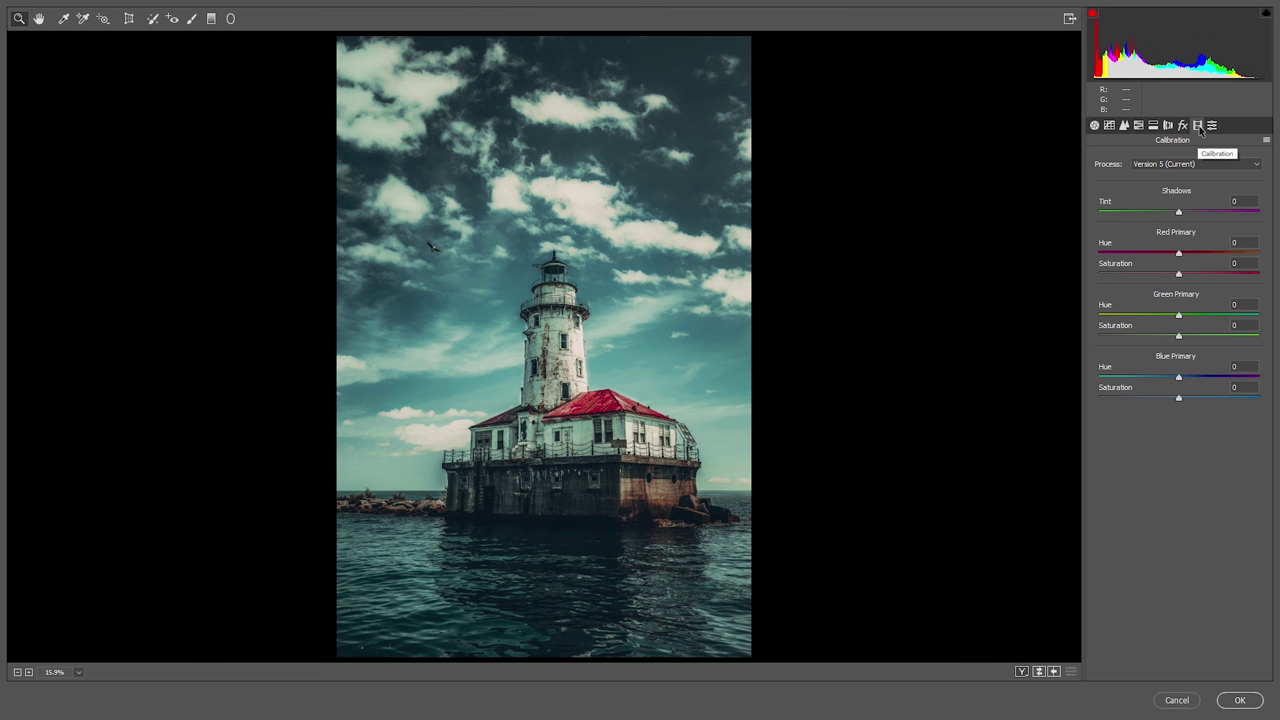
{"action": "scroll", "coordinate": [1205, 214], "scroll_direction": "down", "scroll_amount": 4}
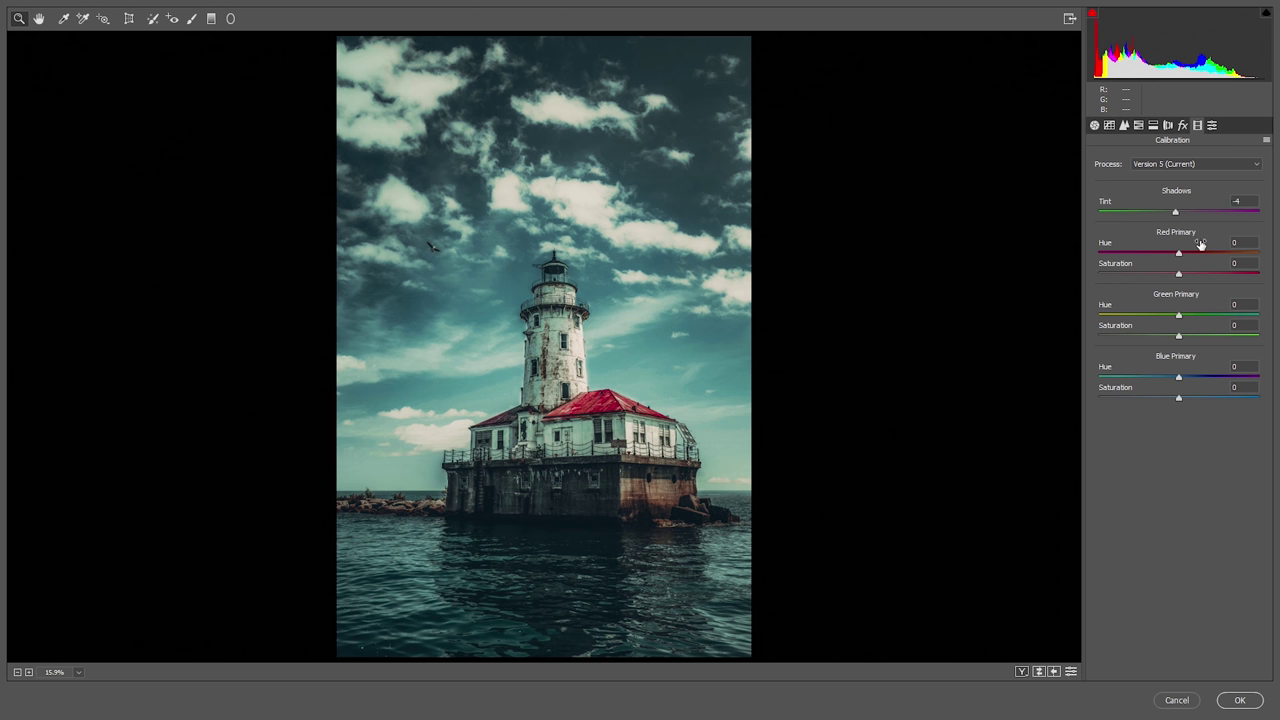
{"action": "scroll", "coordinate": [1200, 243], "scroll_direction": "up", "scroll_amount": 3}
{"action": "scroll", "coordinate": [1202, 244], "scroll_direction": "up", "scroll_amount": 8}
{"action": "scroll", "coordinate": [1205, 266], "scroll_direction": "up", "scroll_amount": 10}
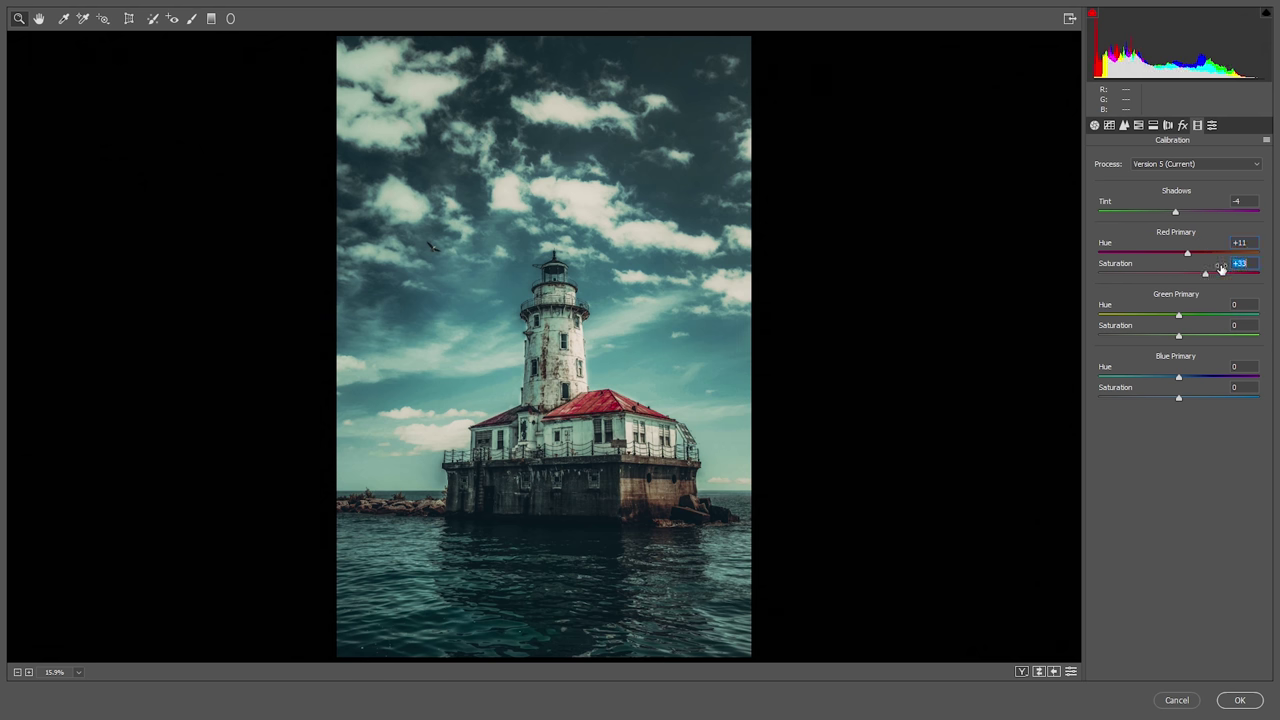
{"action": "scroll", "coordinate": [1214, 247], "scroll_direction": "up", "scroll_amount": 9}
- Calibrate Green Primary to hue +50 and saturation -10, and Blue Primary to hue -5 and saturation -10
{"action": "scroll", "coordinate": [1205, 309], "scroll_direction": "up", "scroll_amount": 10}
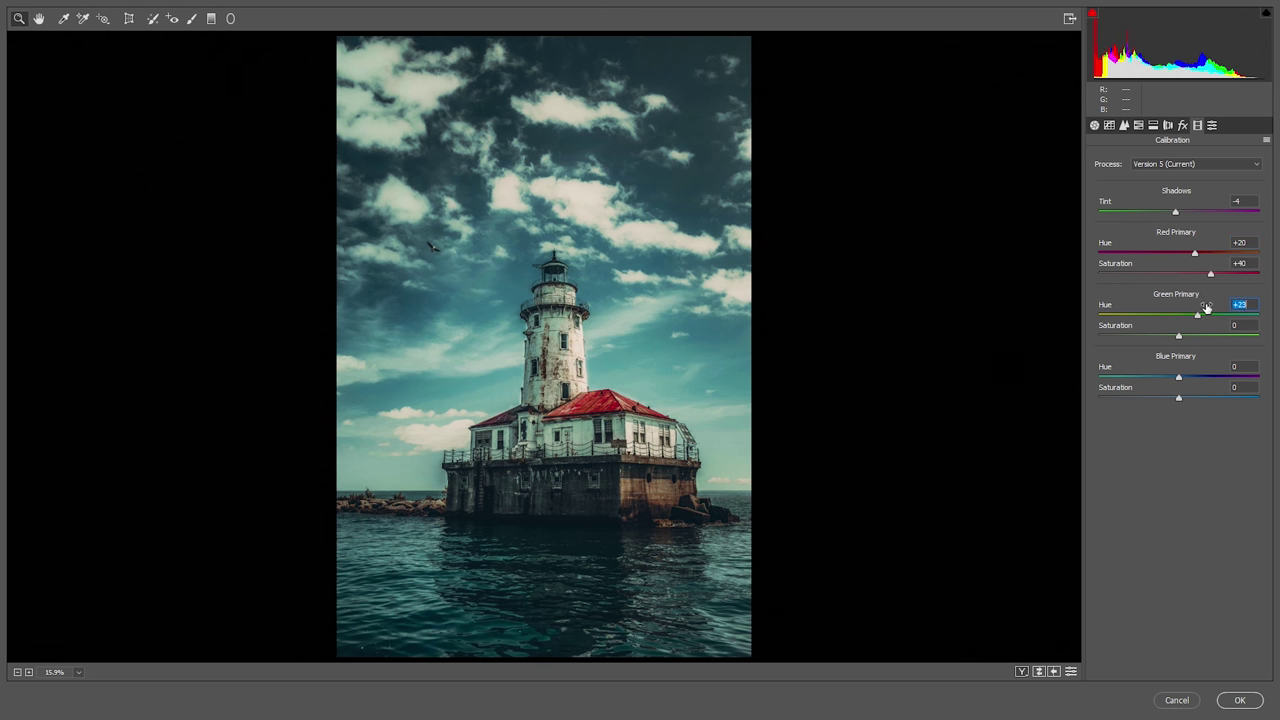
{"action": "scroll", "coordinate": [1219, 309], "scroll_direction": "up", "scroll_amount": 7}
{"action": "scroll", "coordinate": [1200, 334], "scroll_direction": "down", "scroll_amount": 11}
{"action": "scroll", "coordinate": [1215, 370], "scroll_direction": "down", "scroll_amount": 5}
{"action": "scroll", "coordinate": [1206, 390], "scroll_direction": "down", "scroll_amount": 10}
- Reduce the HSL luminance of Aquas to +15
{"action": "left_click", "coordinate": [1138, 125]}
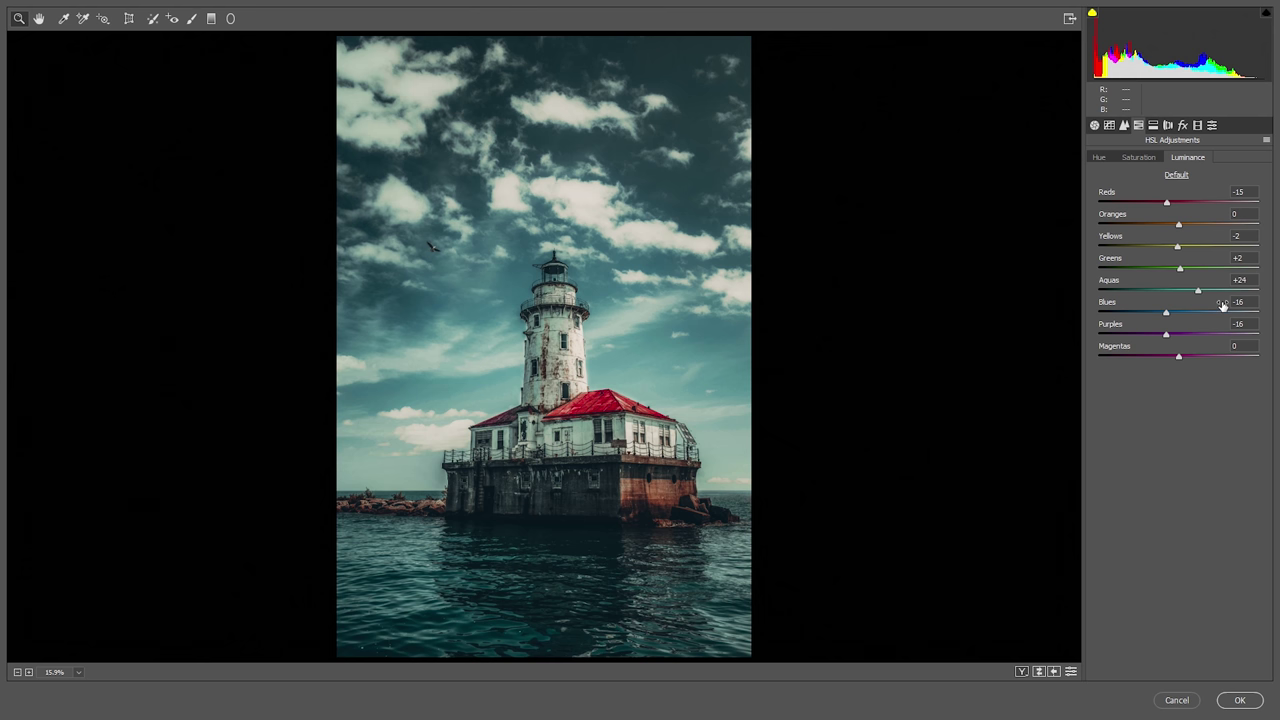
{"action": "scroll", "coordinate": [1215, 284], "scroll_direction": "down", "scroll_amount": 8}
{"action": "scroll", "coordinate": [1214, 284], "scroll_direction": "down", "scroll_amount": 4}
{"action": "scroll", "coordinate": [1213, 285], "scroll_direction": "up", "scroll_amount": 2}
{"action": "left_click", "coordinate": [1022, 672]}
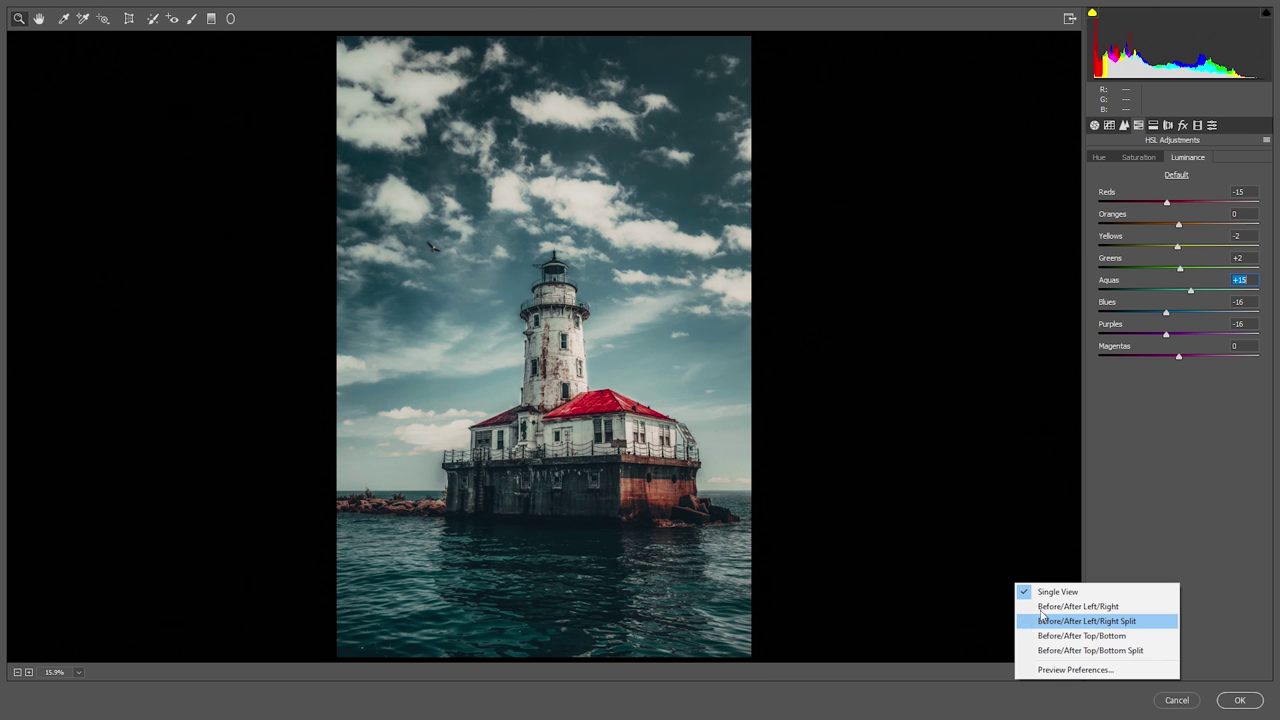
{"action": "left_click", "coordinate": [1132, 540]}
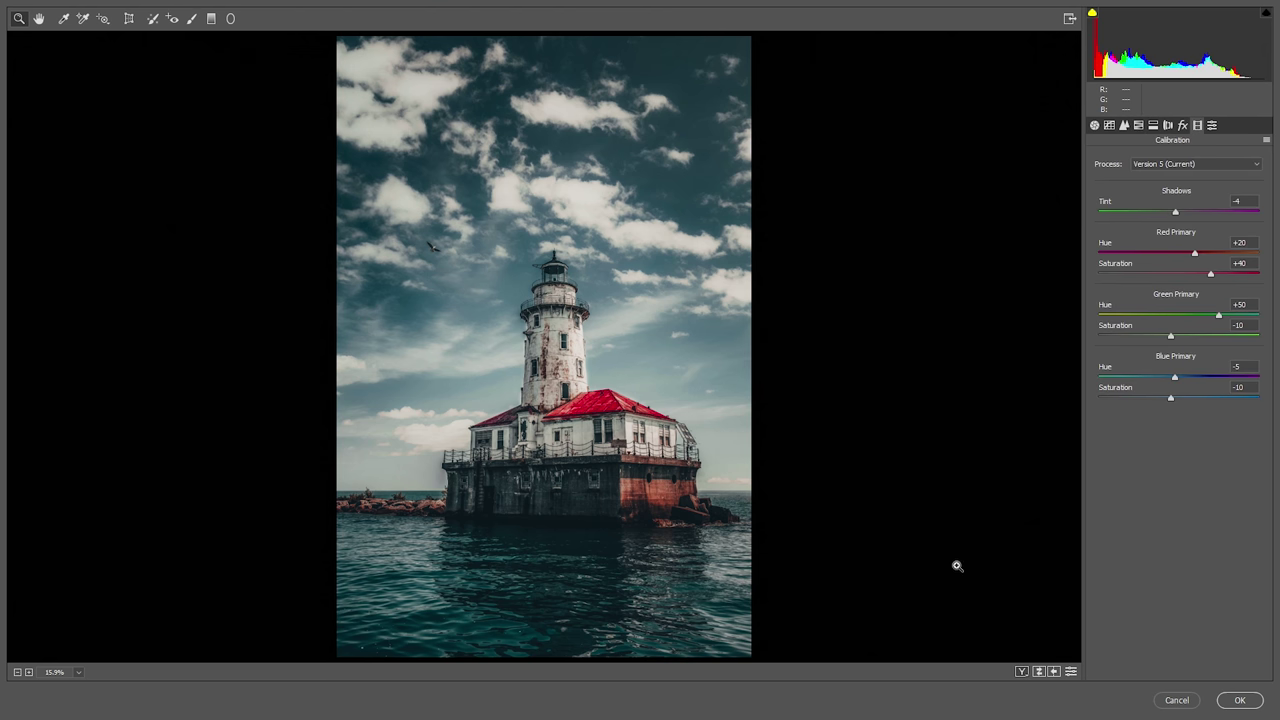
- Add a wide radial filter centred on the water below the lighthouse, affecting its inside, and set its exposure to +0.50
{"action": "left_click", "coordinate": [230, 18]}
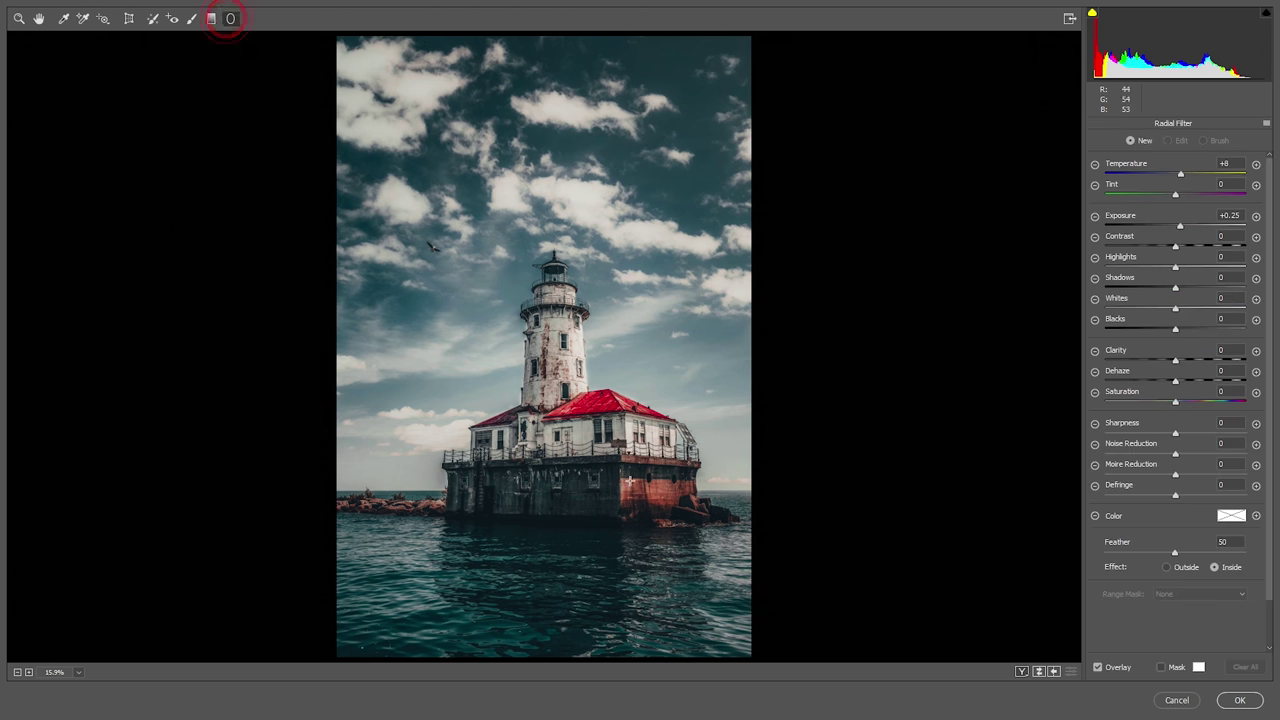
{"action": "left_click_drag", "start_coordinate": [551, 556], "coordinate": [811, 684]}
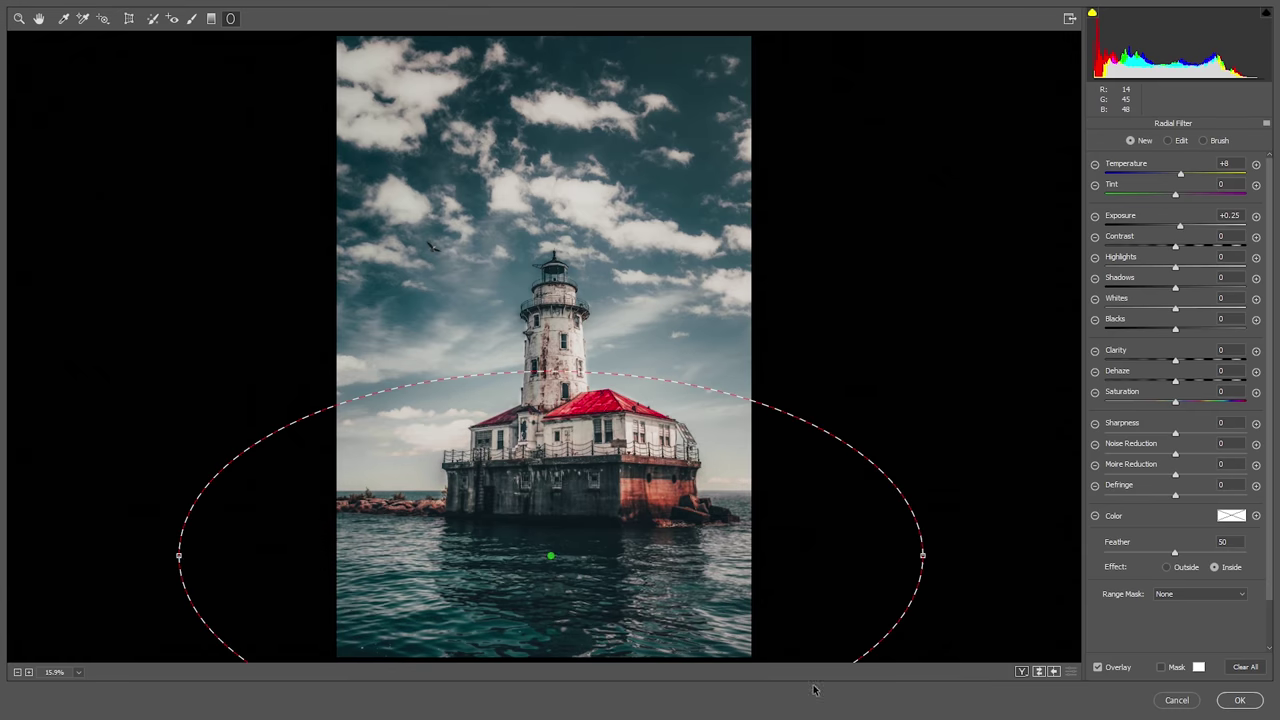
{"action": "left_click_drag", "start_coordinate": [552, 605], "coordinate": [562, 580]}
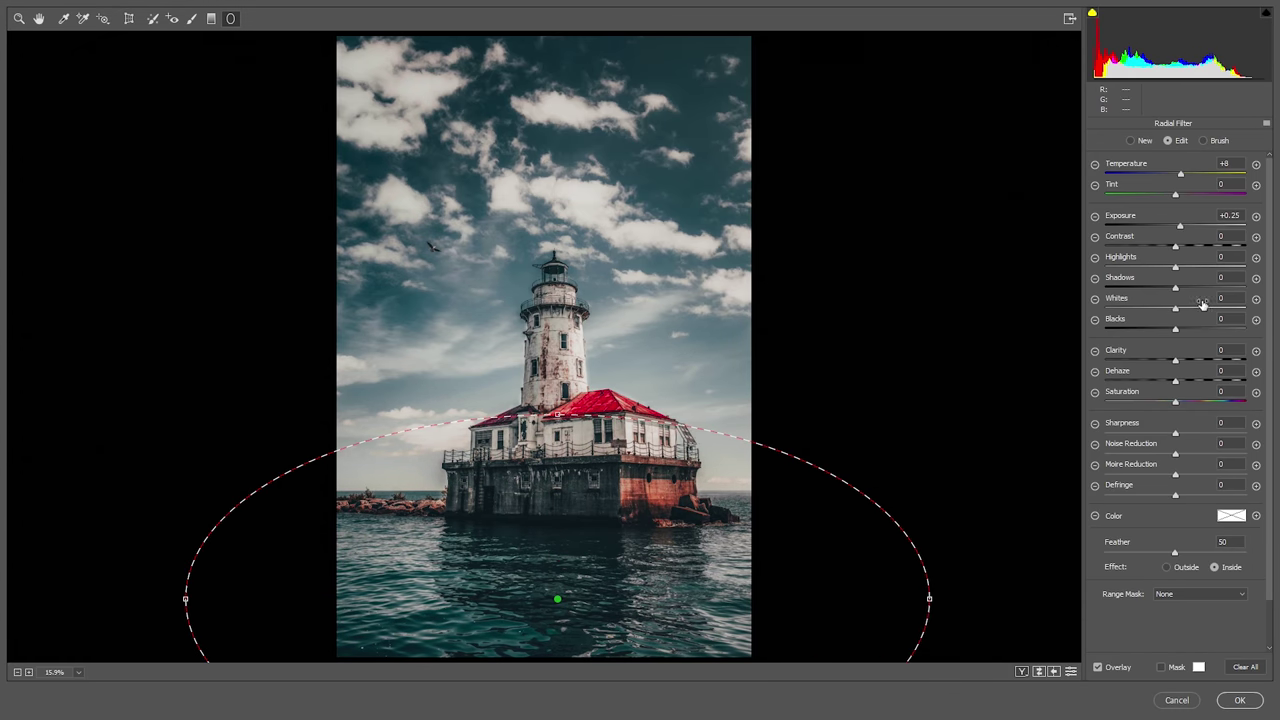
{"action": "left_click", "coordinate": [1193, 218]}
{"action": "left_click_drag", "start_coordinate": [1193, 218], "coordinate": [1197, 218]}
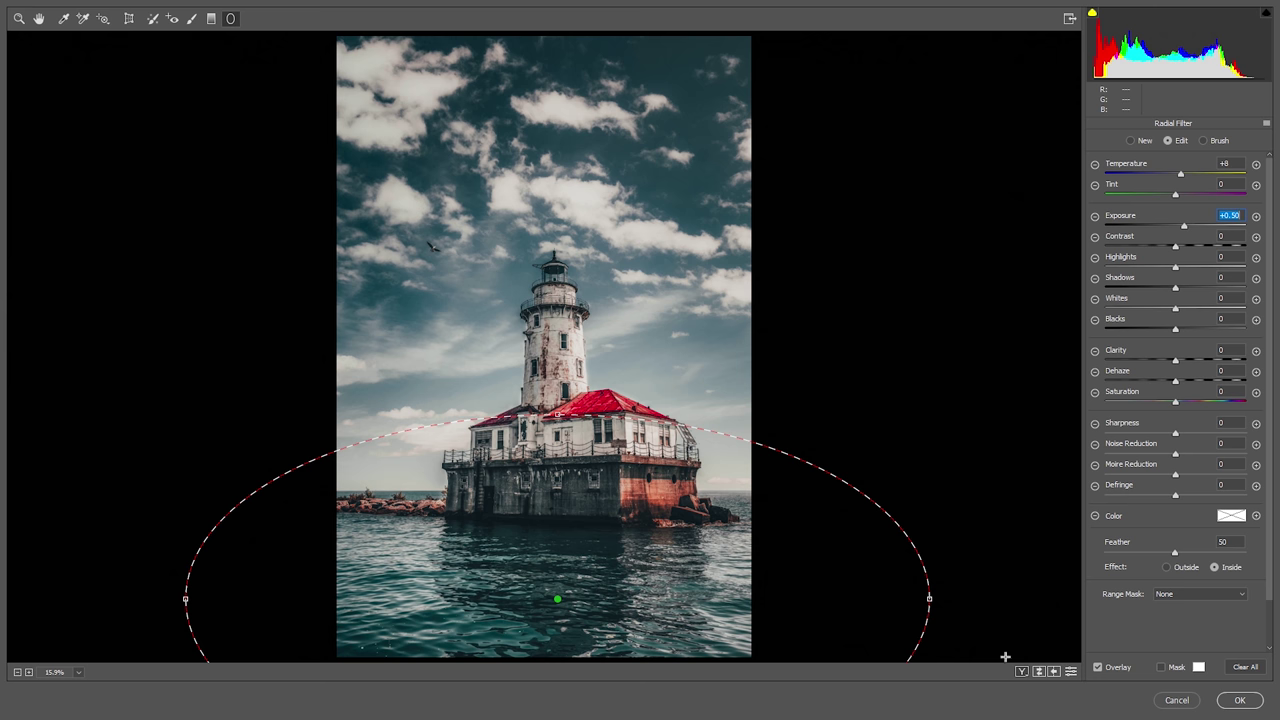
{"action": "left_click", "coordinate": [38, 18]}
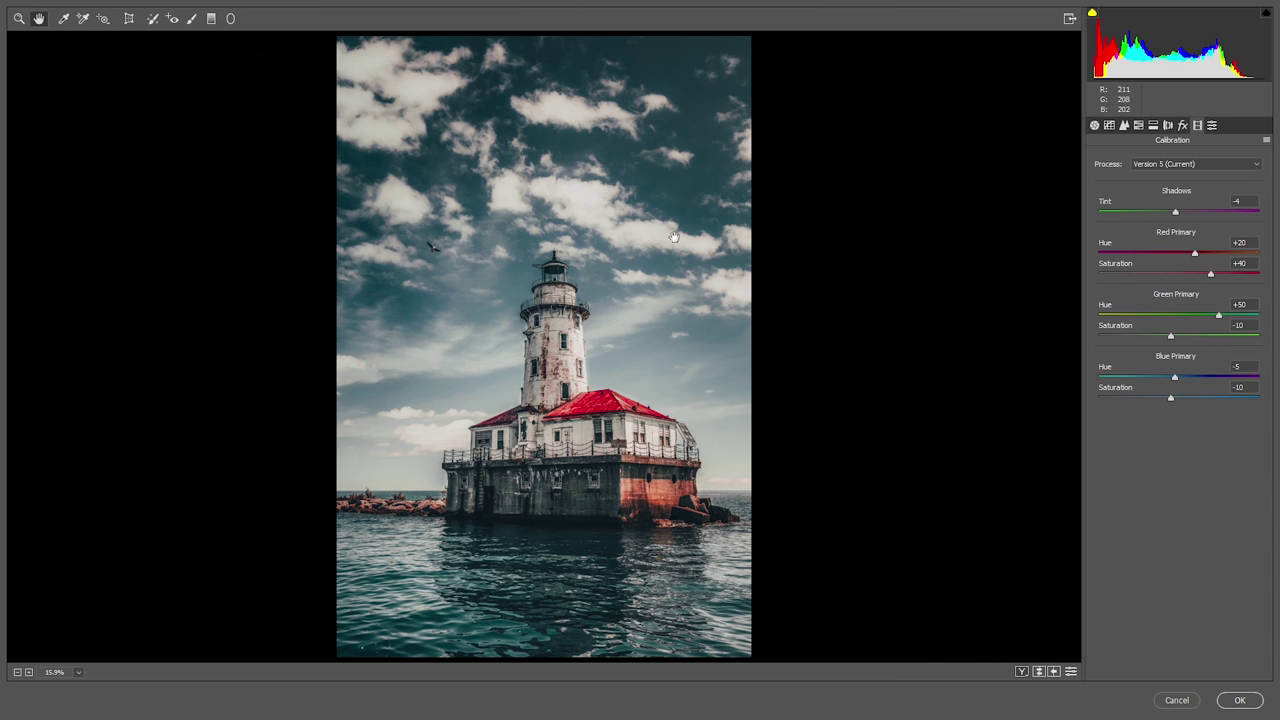
- Compare the graded lighthouse photo with the original in a side-by-side before/after view
{"action": "left_click", "coordinate": [1021, 671]}
{"action": "left_click_drag", "start_coordinate": [1021, 671], "coordinate": [1035, 610]}
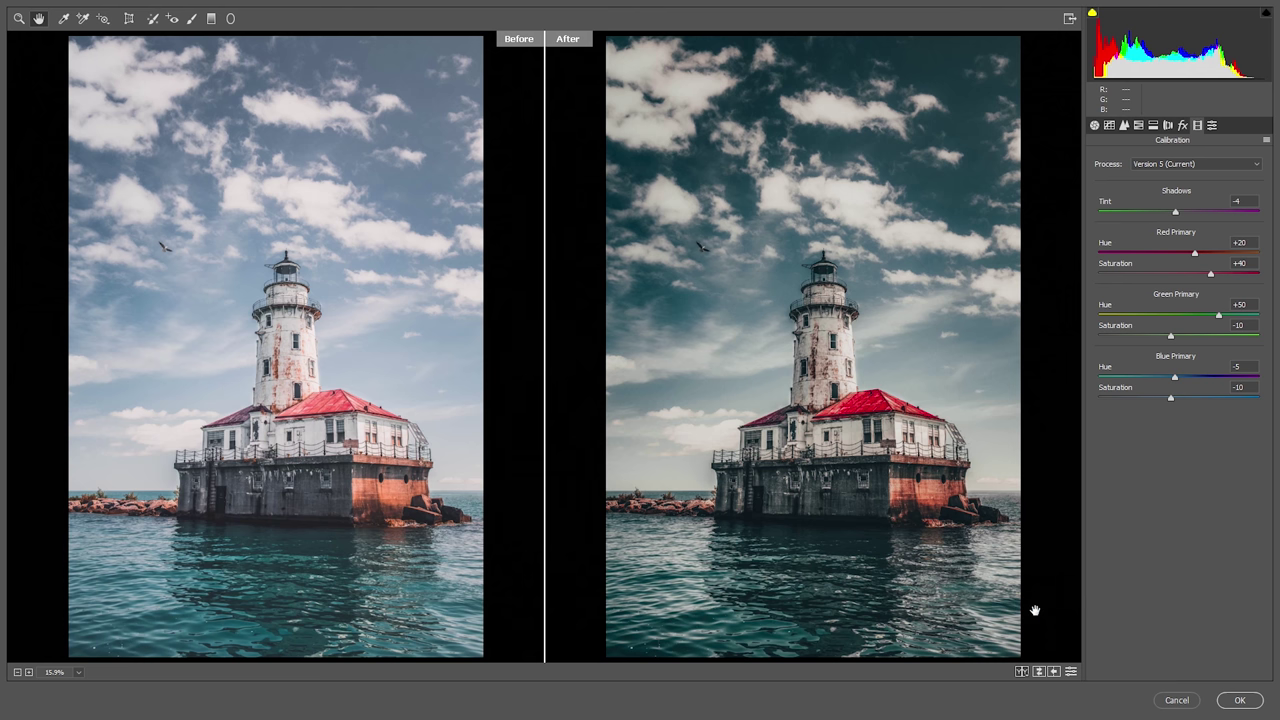